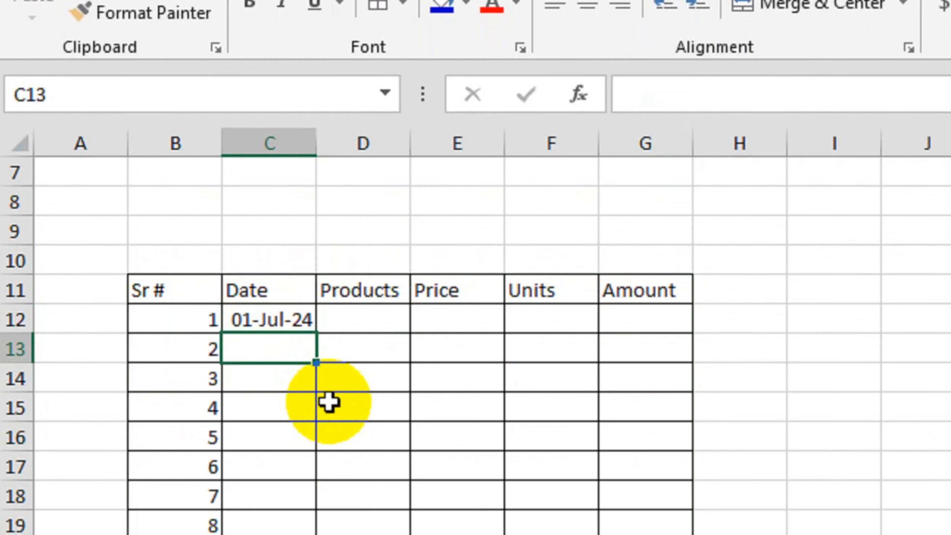
- Copy the 01-Jul-24 date from C12 to the remaining Date cells down to row 21
left_click(259, 321)
key("ctrl+c")
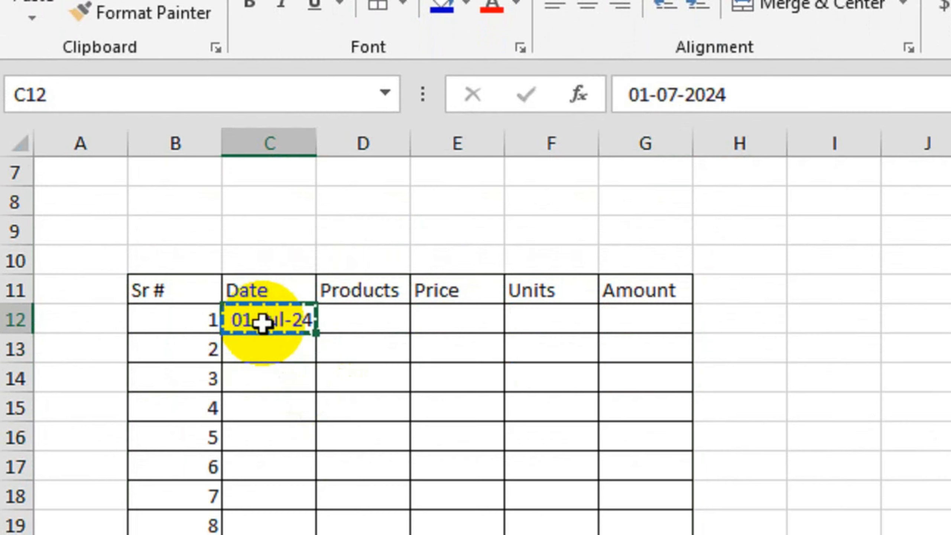
left_click_drag(260, 321, 270, 534)
left_click_drag(270, 464, 269, 473)
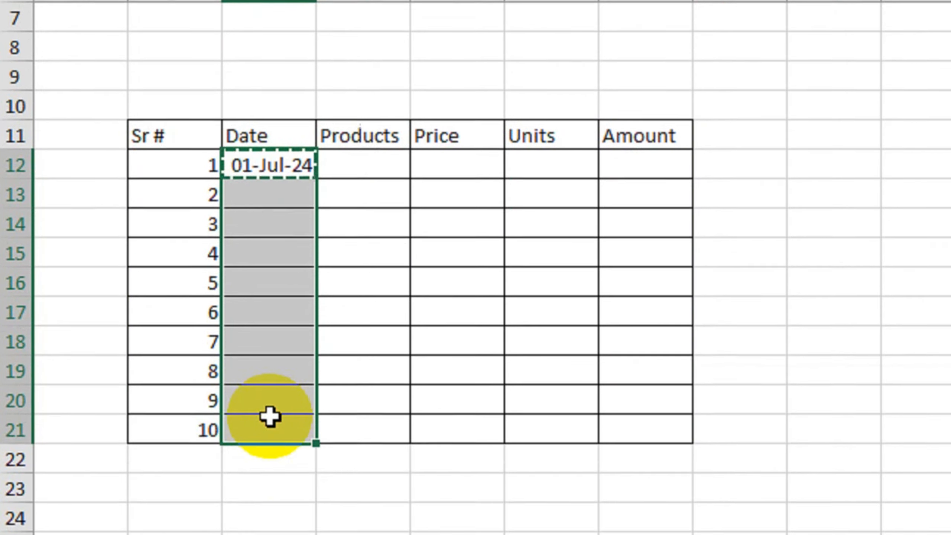
key("ctrl+v")
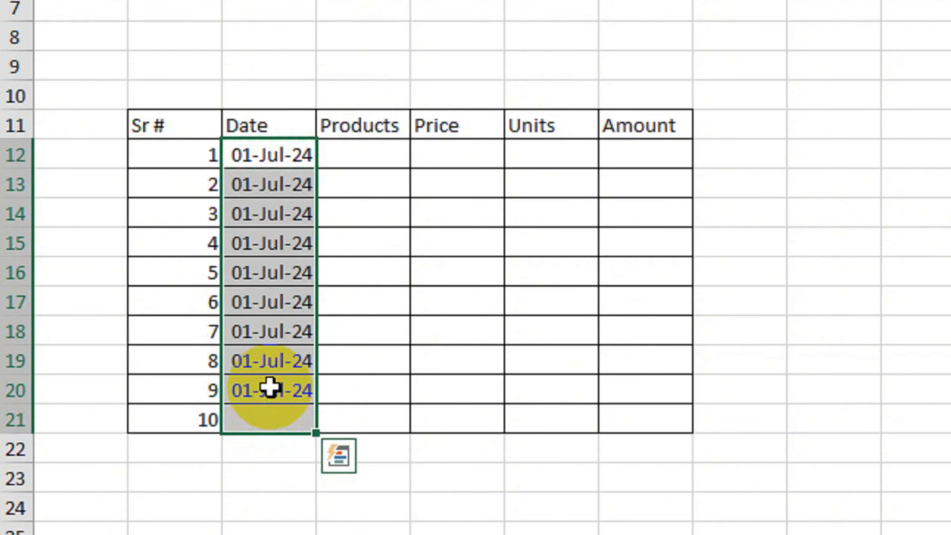
- Enter the products Rice, Egg, Oil, Black Paper and Sugar in D12 to D16
left_click(371, 159)
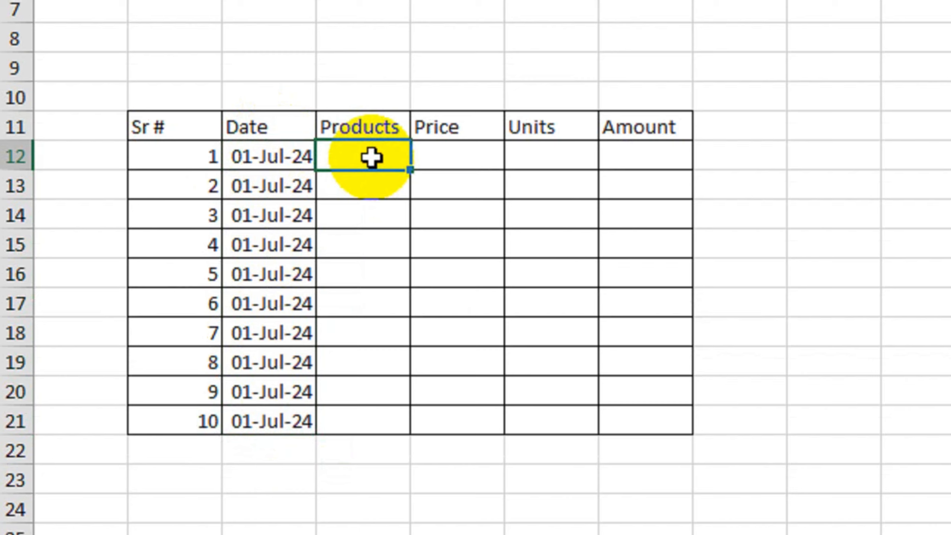
type("Rice")
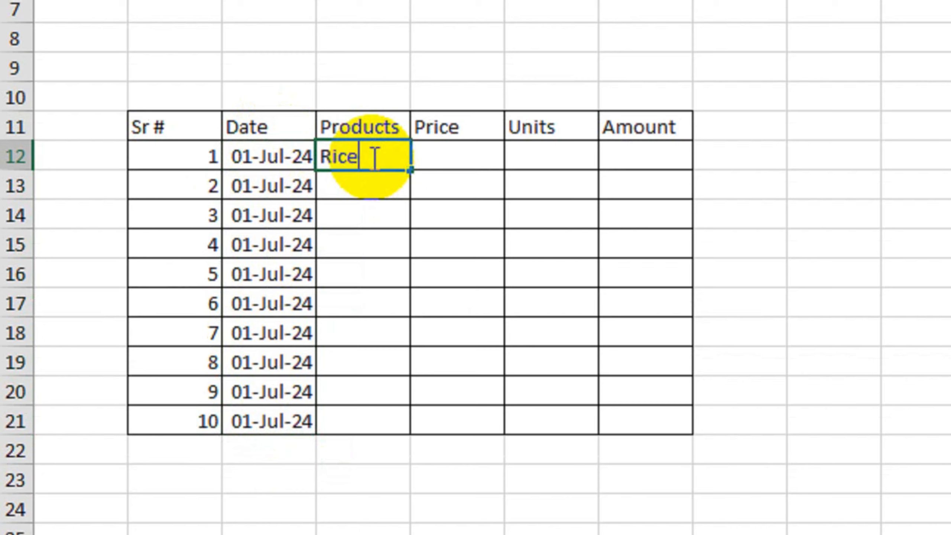
key("Return")
type("Egg")
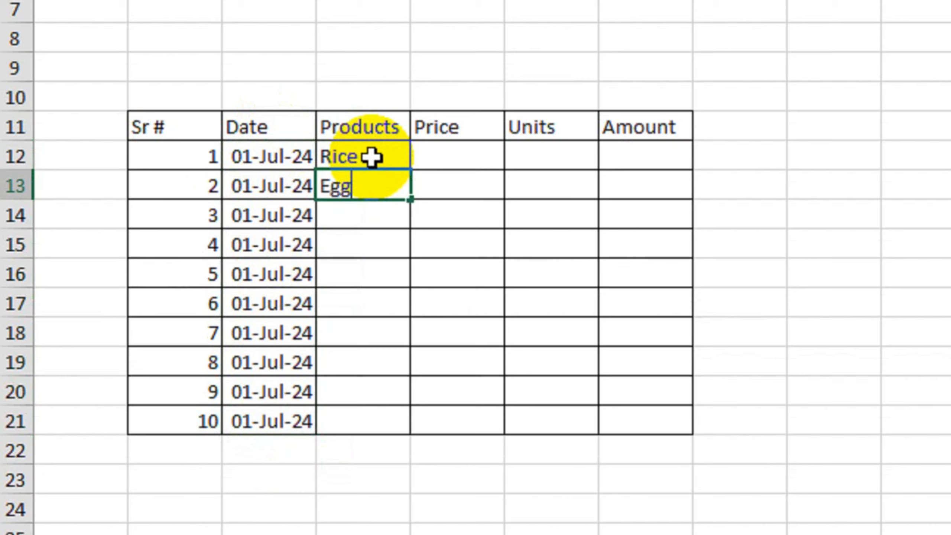
key("Return")
type("Oil")
key("Return")
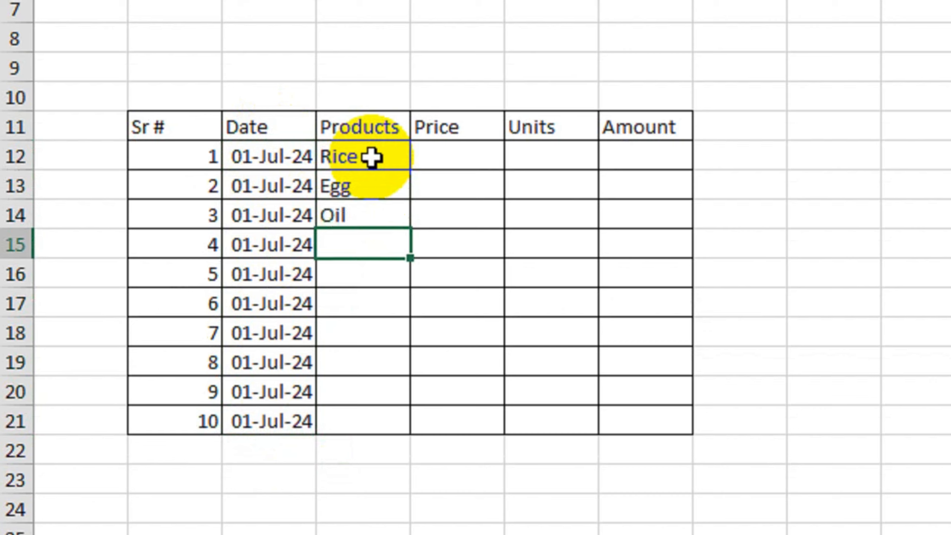
type("Black Paper")
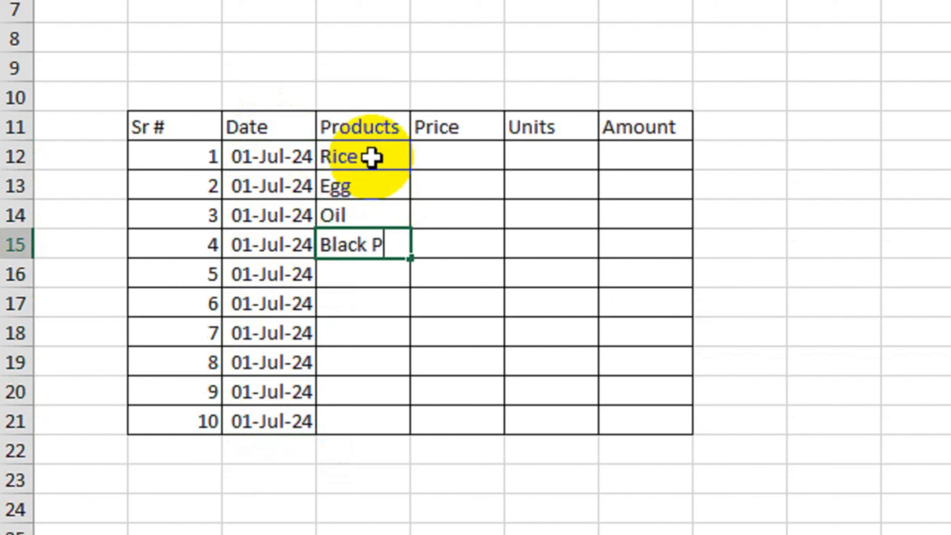
key("Return")
type("Sugar")
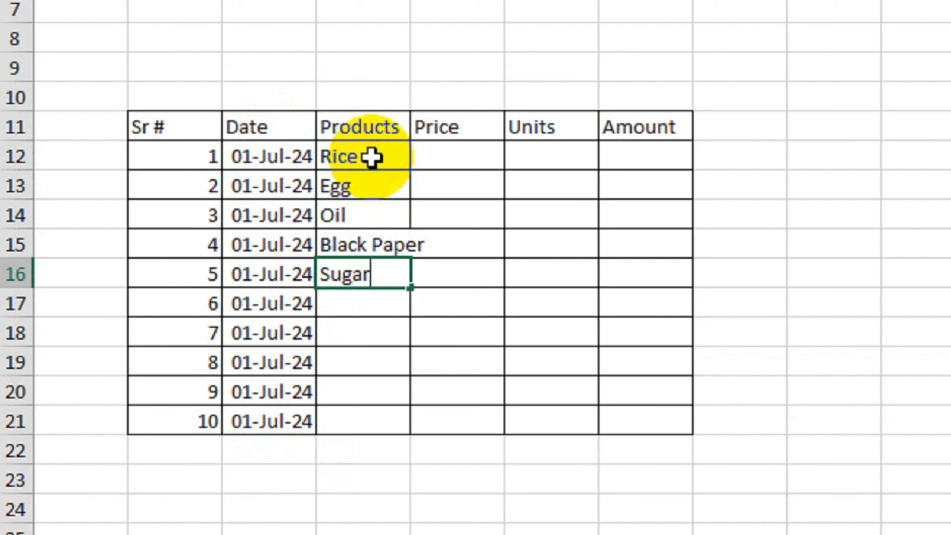
key("Return")
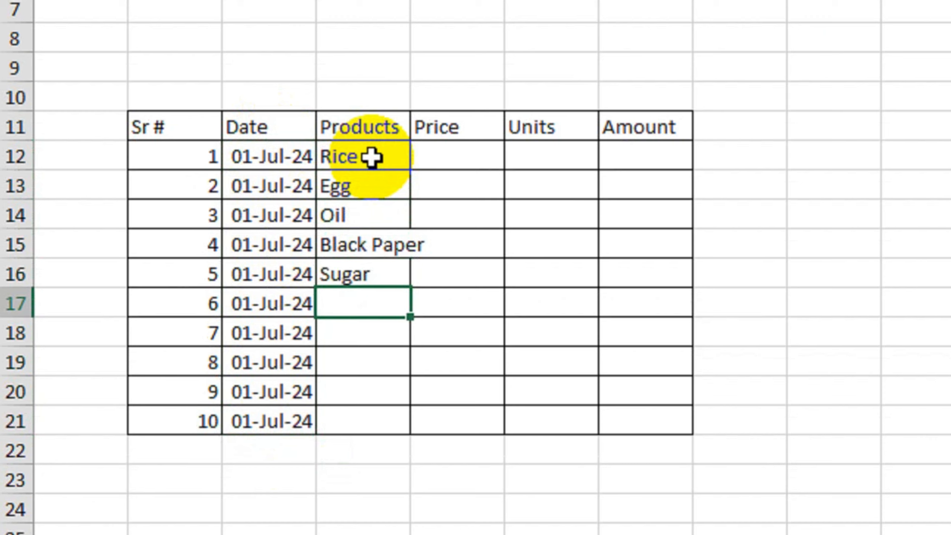
- Enter the products Soap, Wipes, Biscuits, Chips and Juice in D17 to D21
type("Soap")
key("Return")
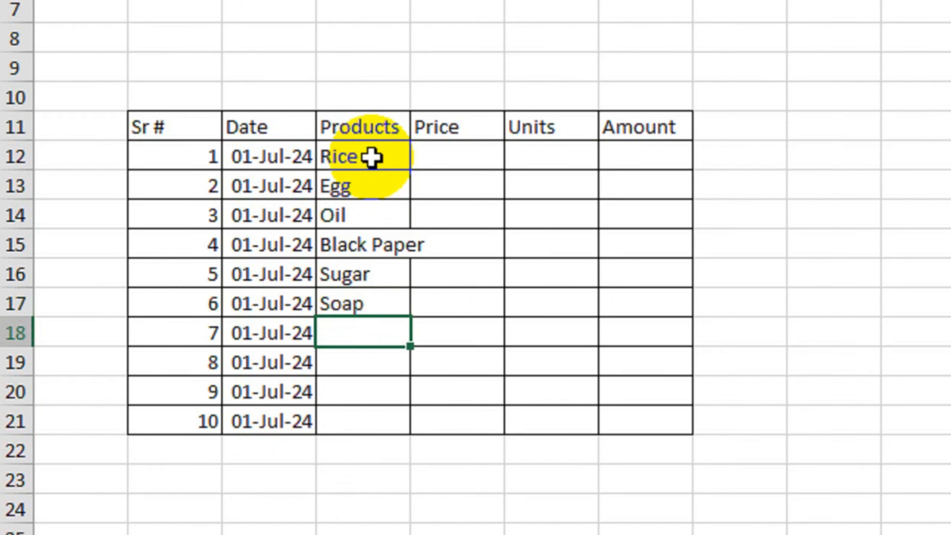
type("Wipes")
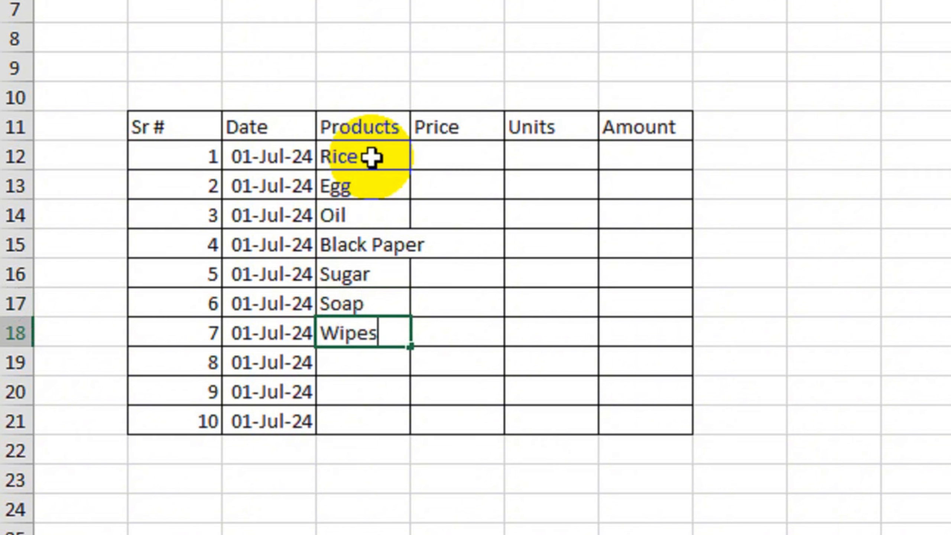
key("Return")
type("Bu")
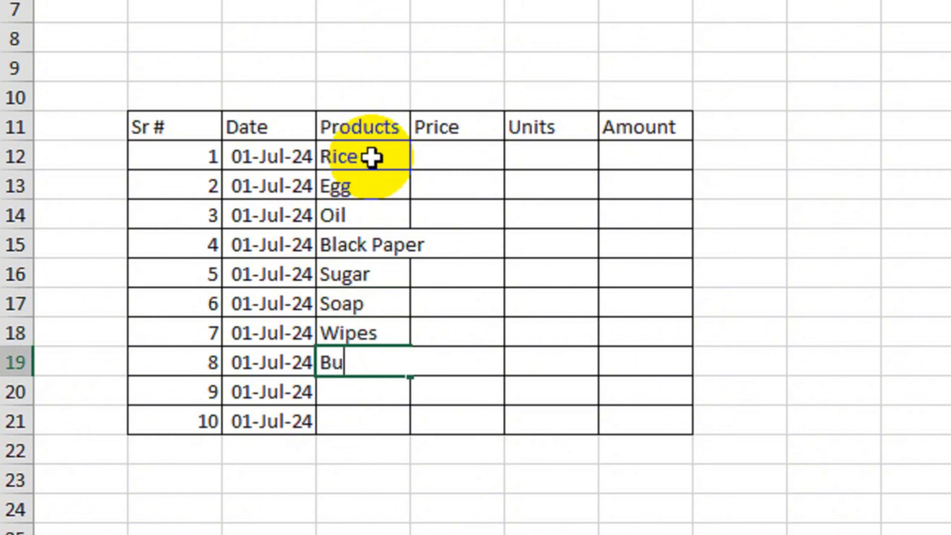
key("BackSpace")
type("iscuits\\")
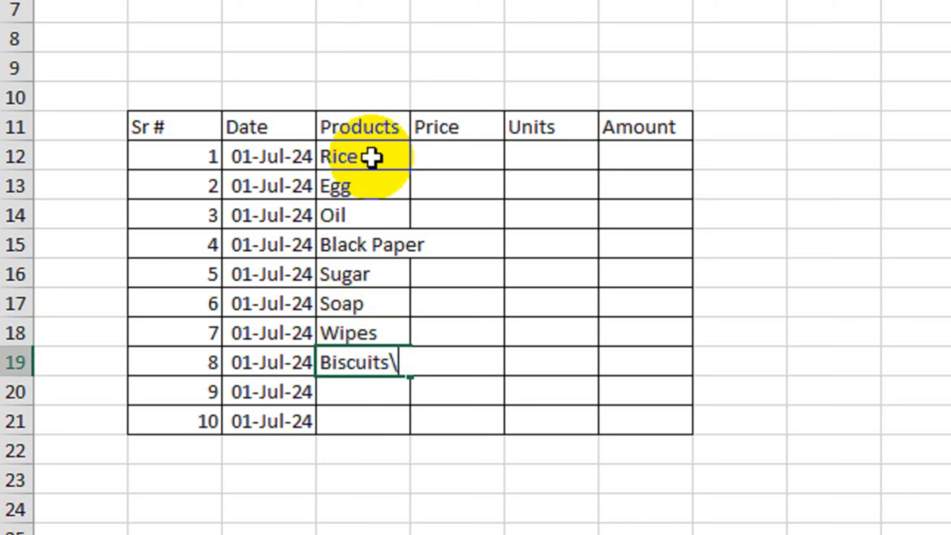
key("Return")
type("Chips")
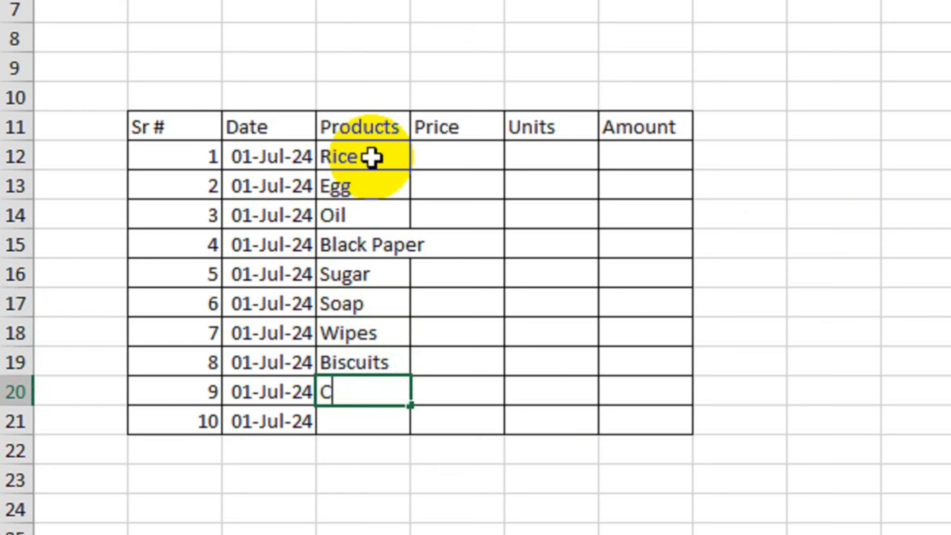
key("Return")
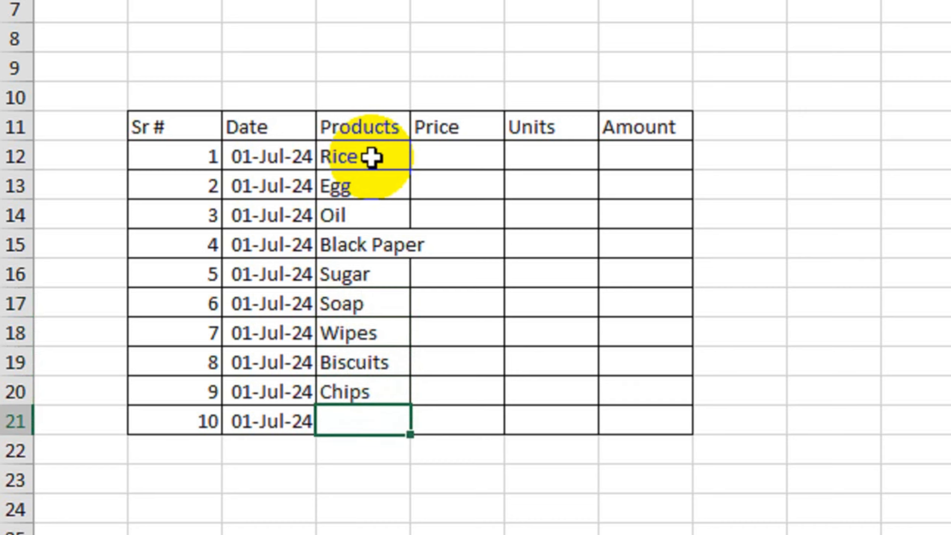
type("Juice")
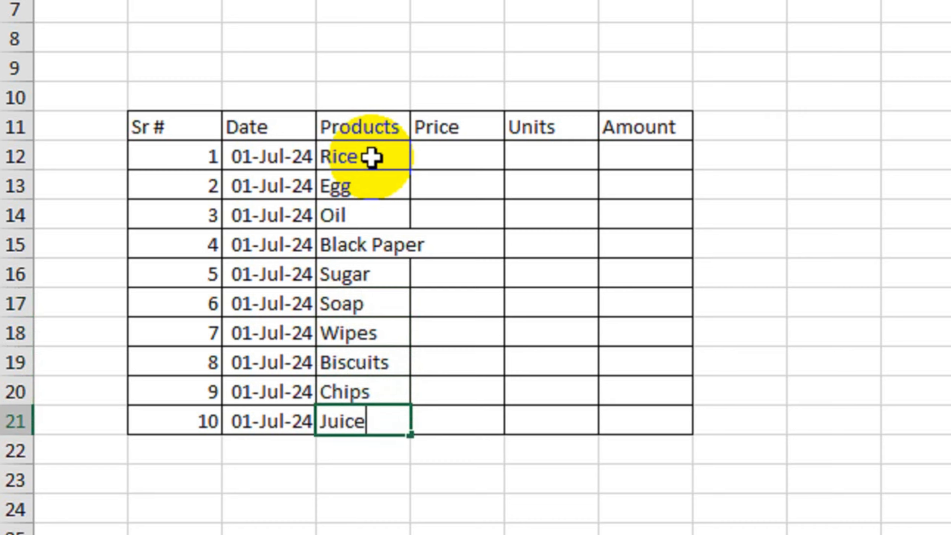
key("Return")
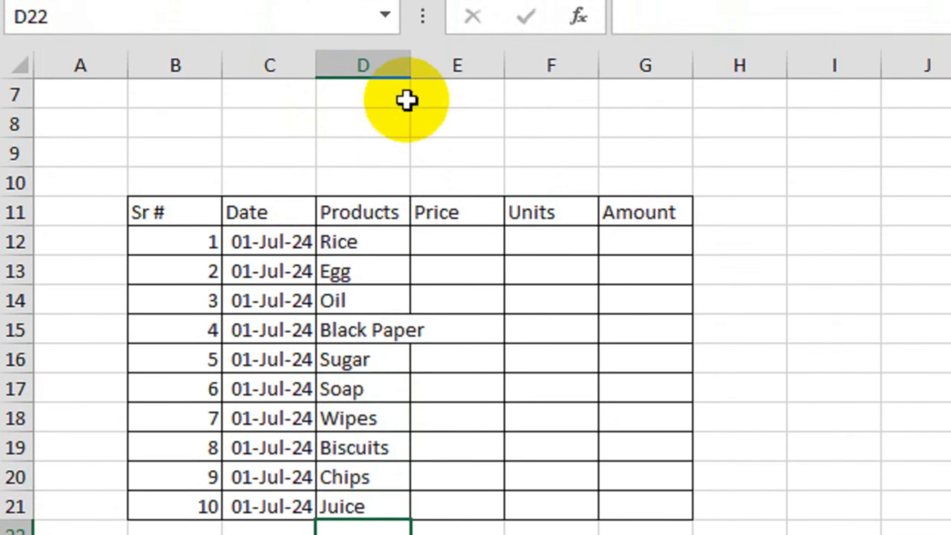
- Widen the Date, Products, Price, Units and Amount columns so their entries fit comfortably
left_click_drag(411, 118, 532, 131)
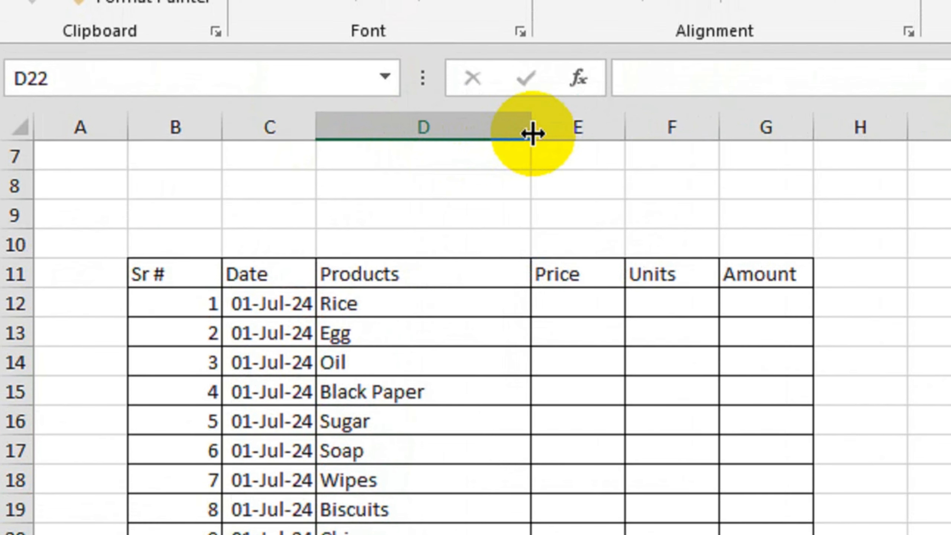
left_click(332, 117)
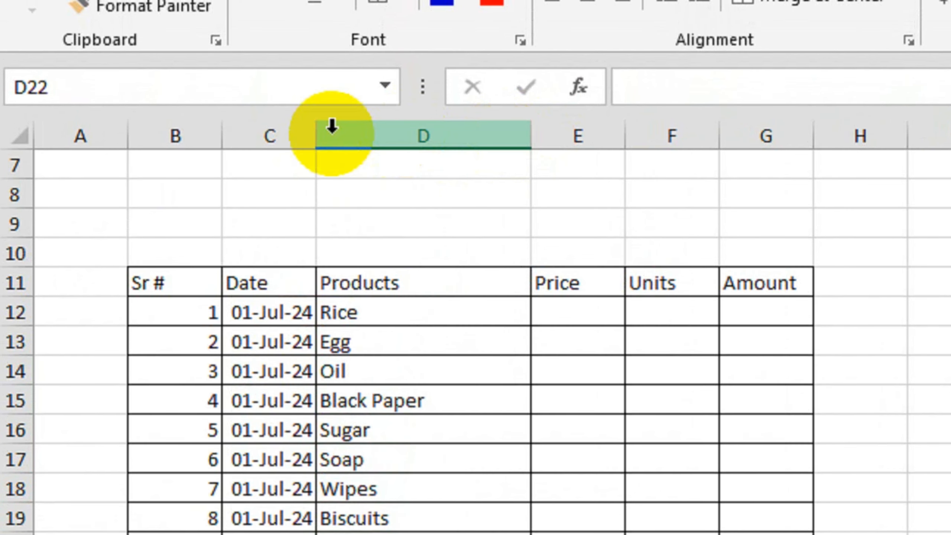
left_click_drag(317, 129, 393, 142)
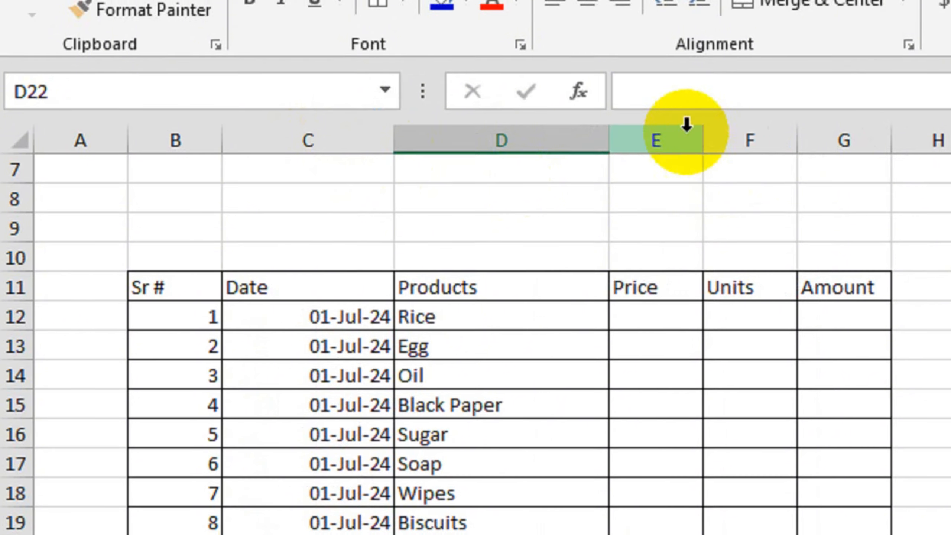
left_click_drag(687, 125, 817, 143)
left_click(793, 142)
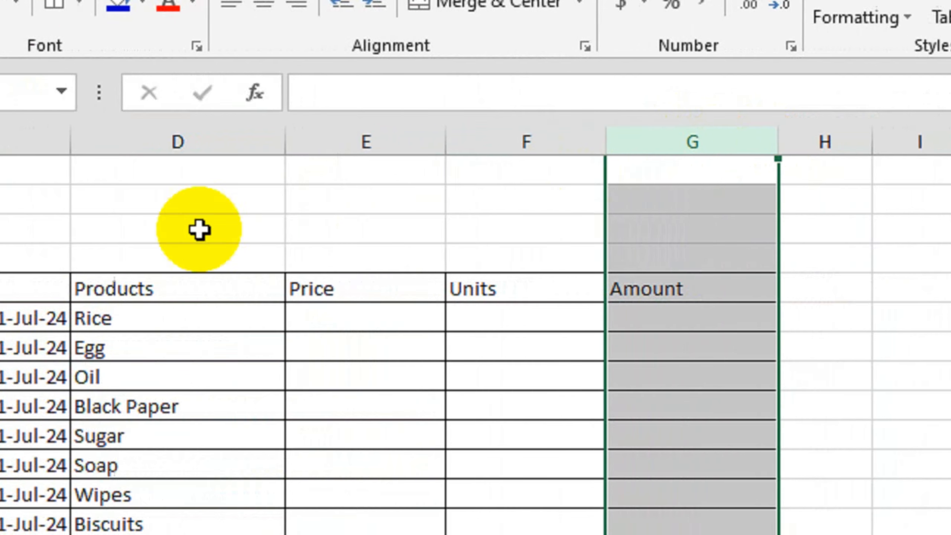
- Format the table's header row from Sr # to Amount with a blue fill and bold white text
left_click_drag(94, 283, 899, 289)
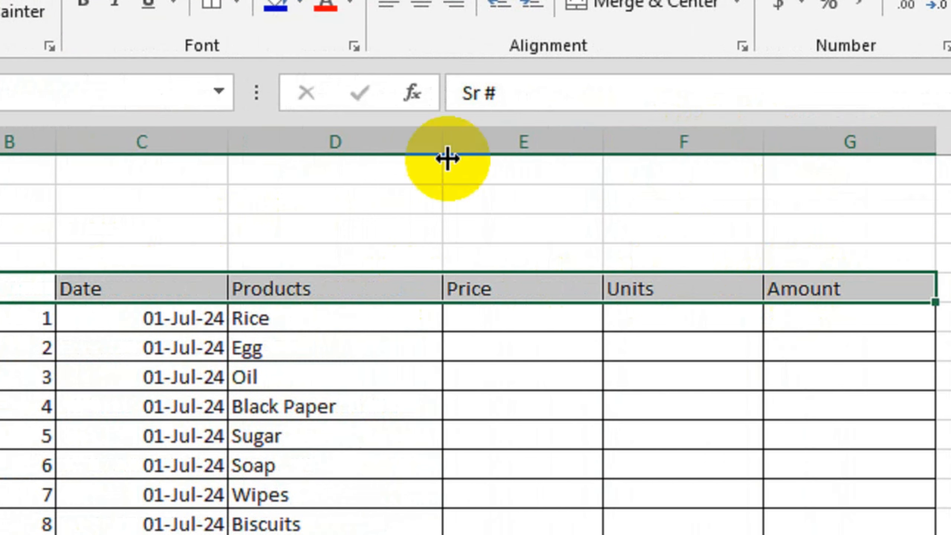
left_click(391, 5)
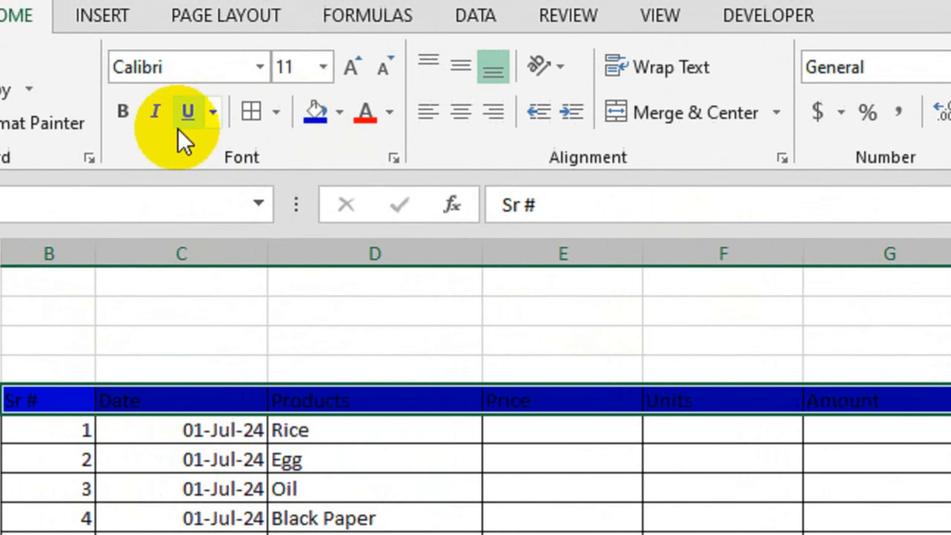
left_click(123, 112)
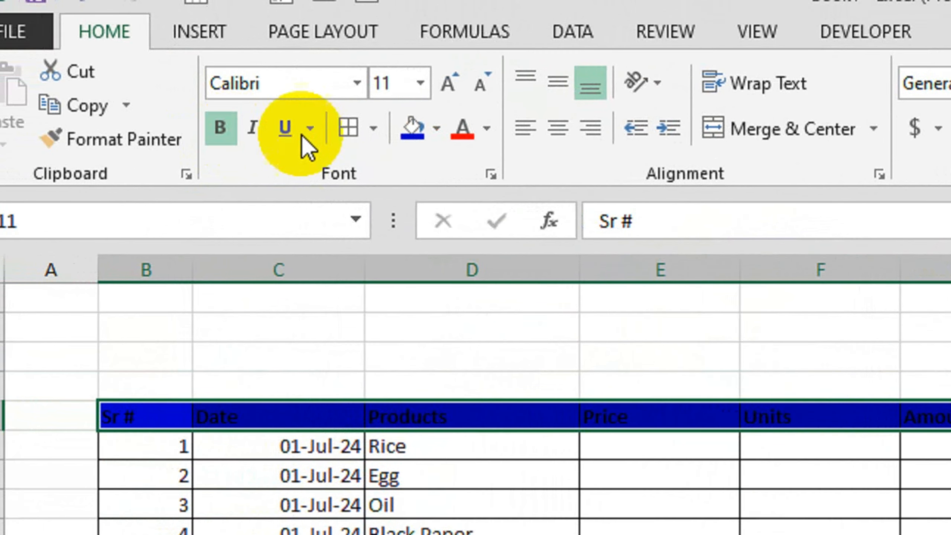
left_click(391, 120)
left_click(480, 227)
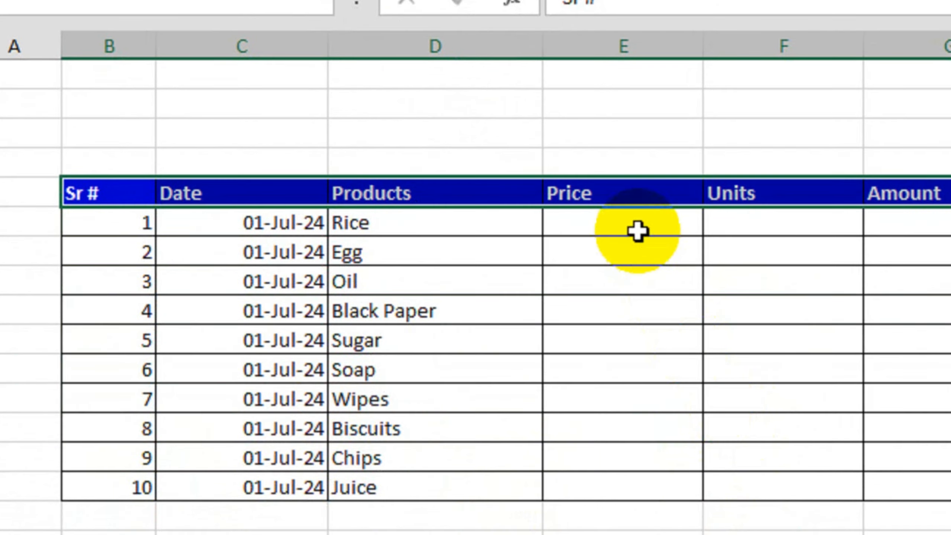
- Enter the prices 200, 120, 300, 80 and 90 for Rice, Egg, Oil, Black Paper and Sugar
left_click(645, 263)
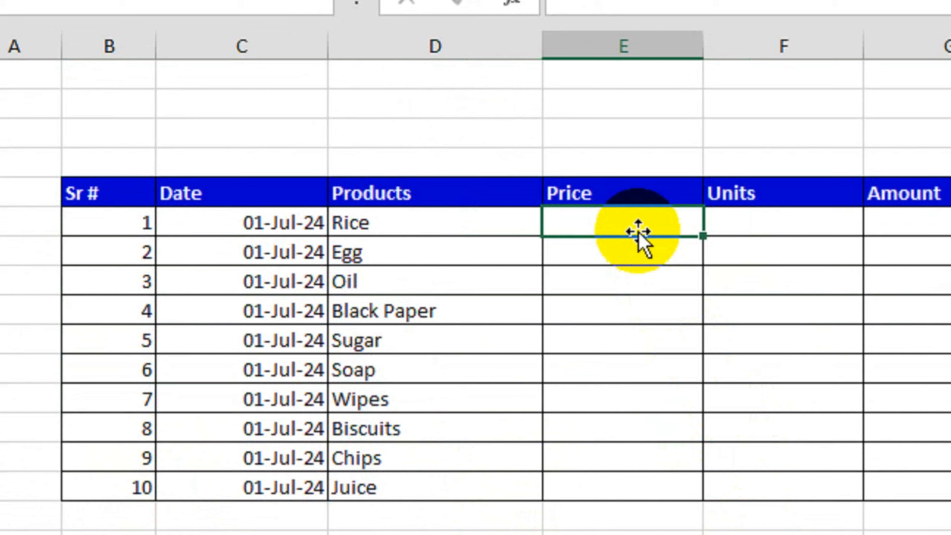
type("200")
key("Return")
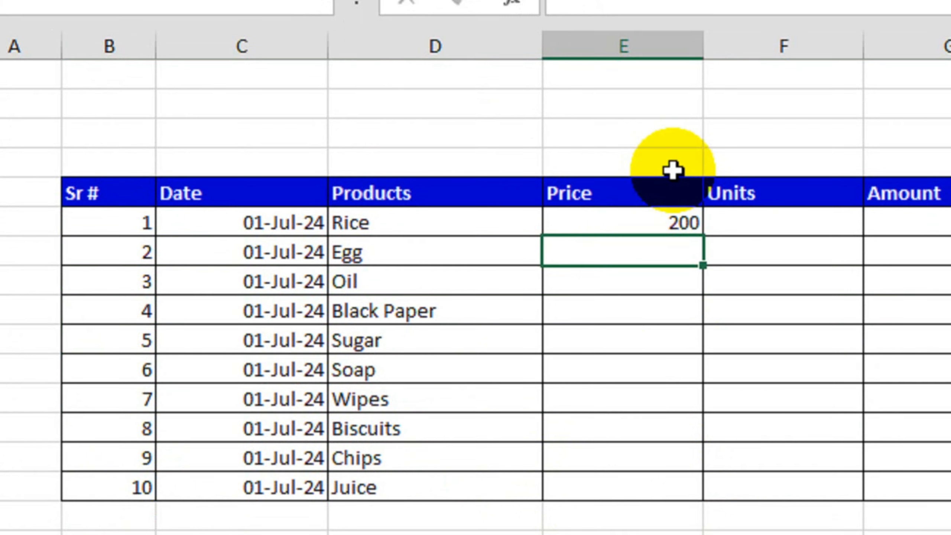
type("120")
key("Return")
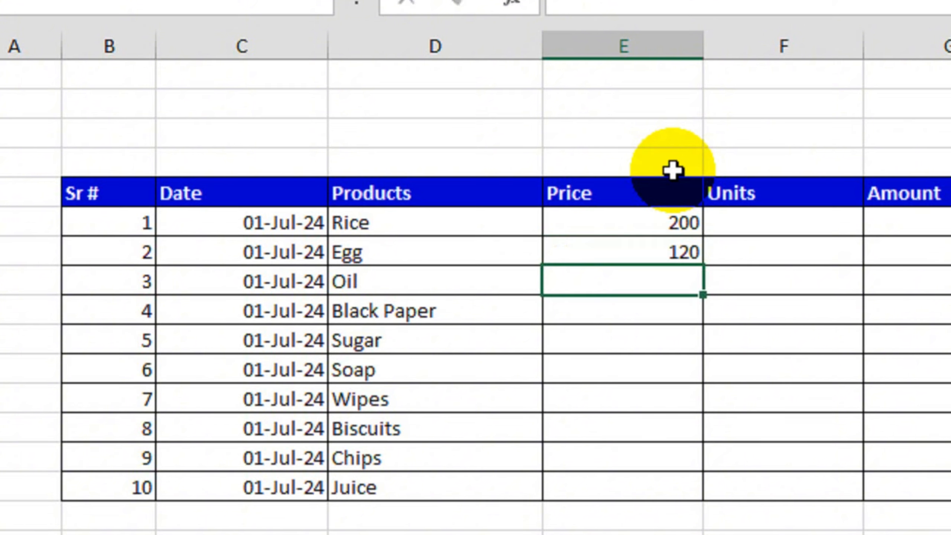
type("300")
key("Return")
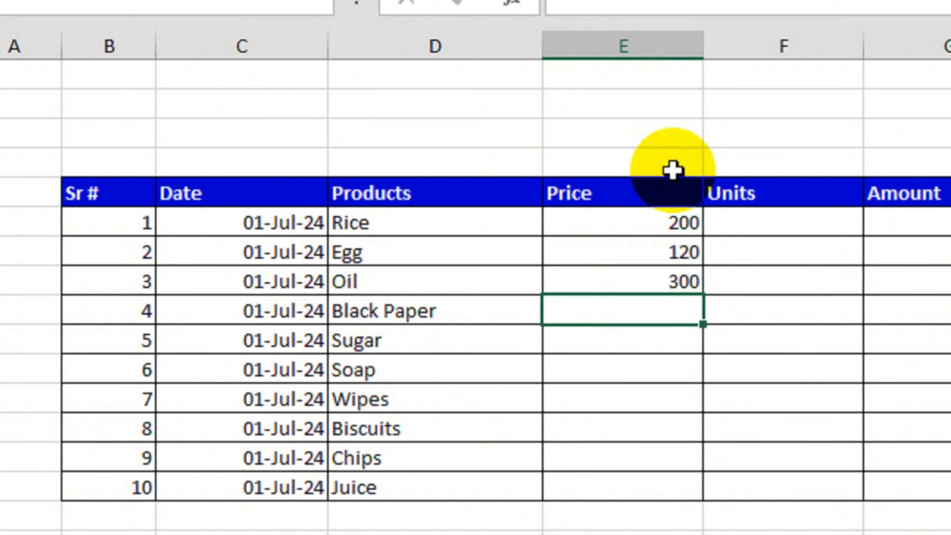
type("80")
key("Return")
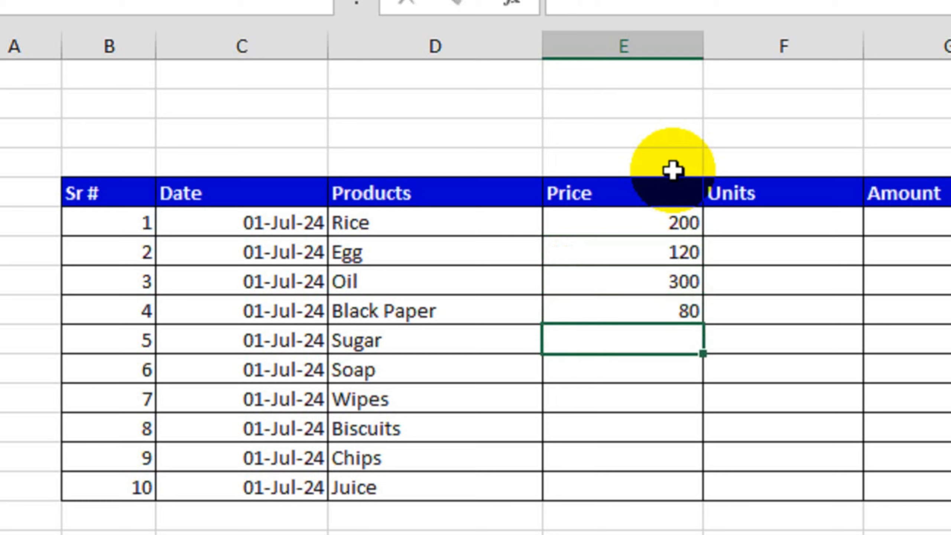
type("90")
key("Return")
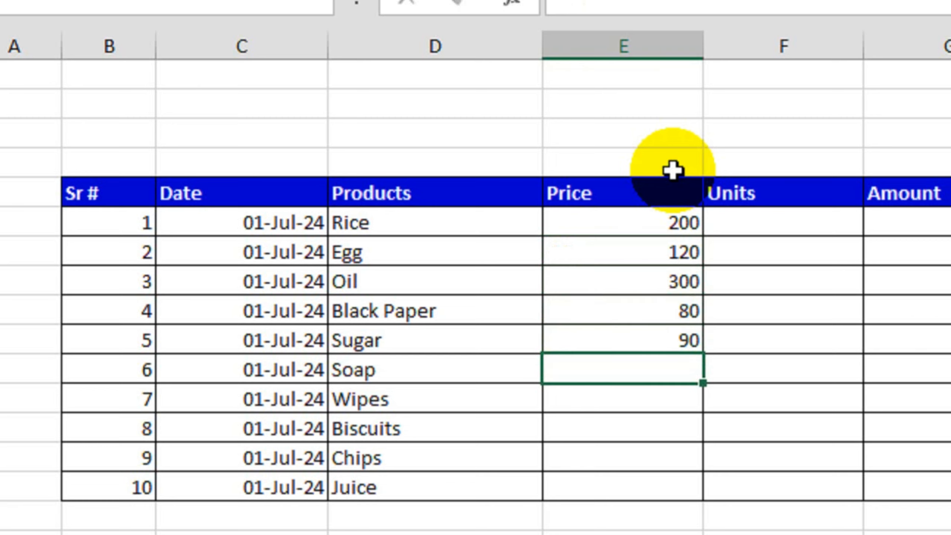
- Enter the prices 150, 350, 200, 80 and 100 for Soap, Wipes, Biscuits, Chips and Juice
type("150")
key("Return")
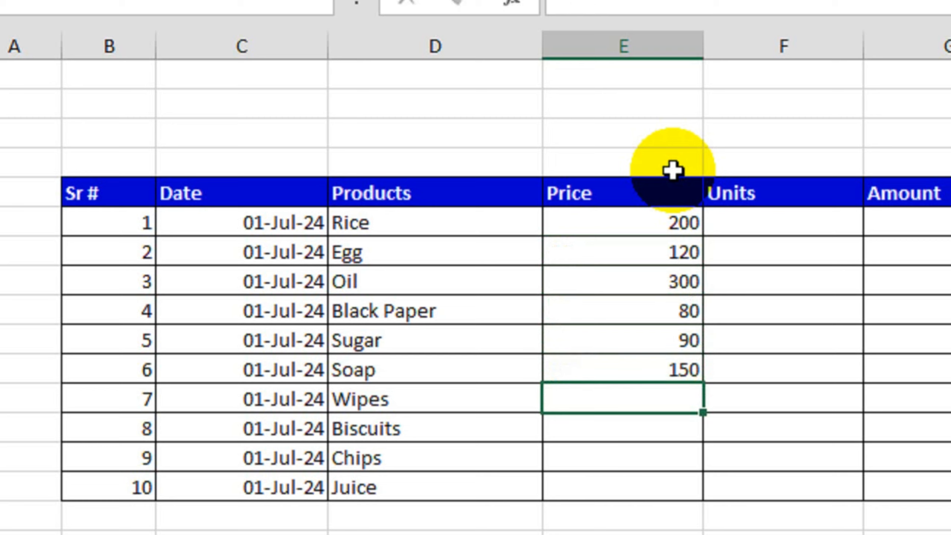
type("350")
key("Return")
type("200")
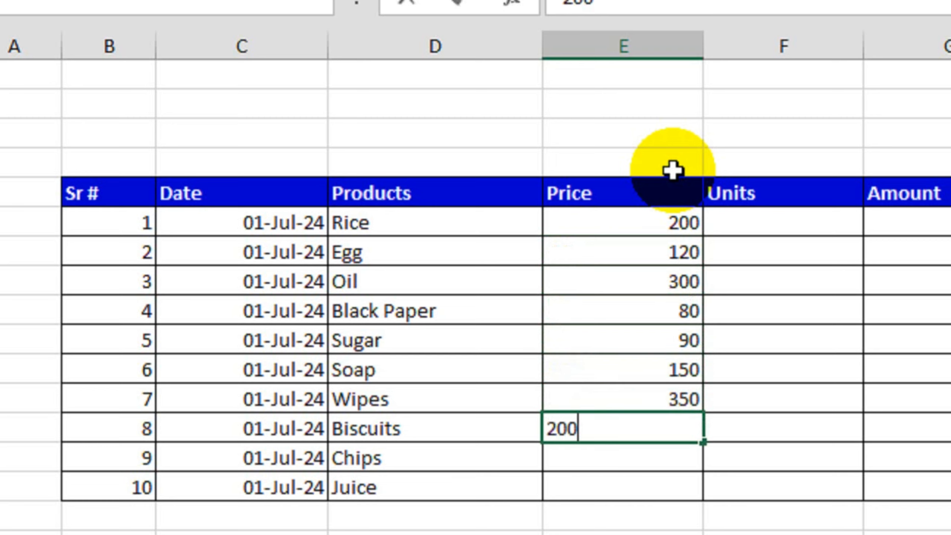
key("Return")
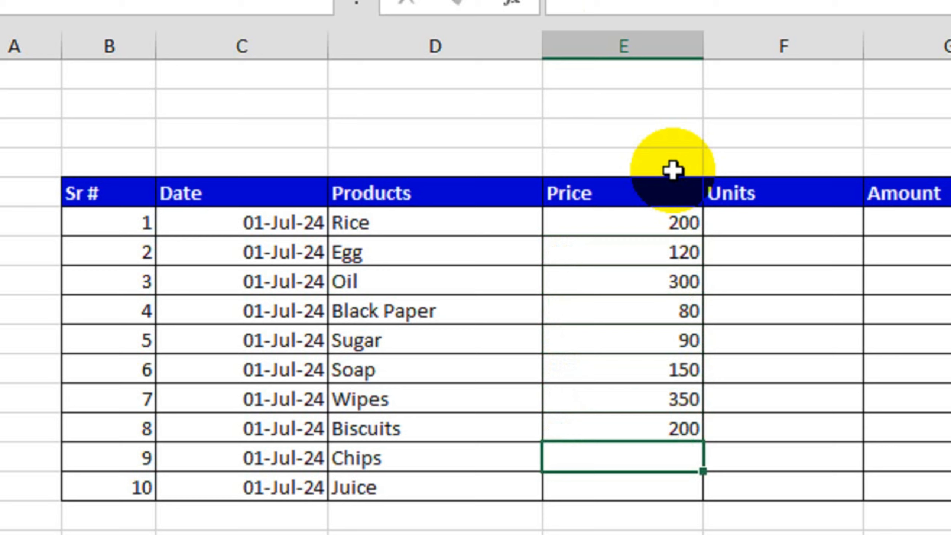
type("80")
key("Return")
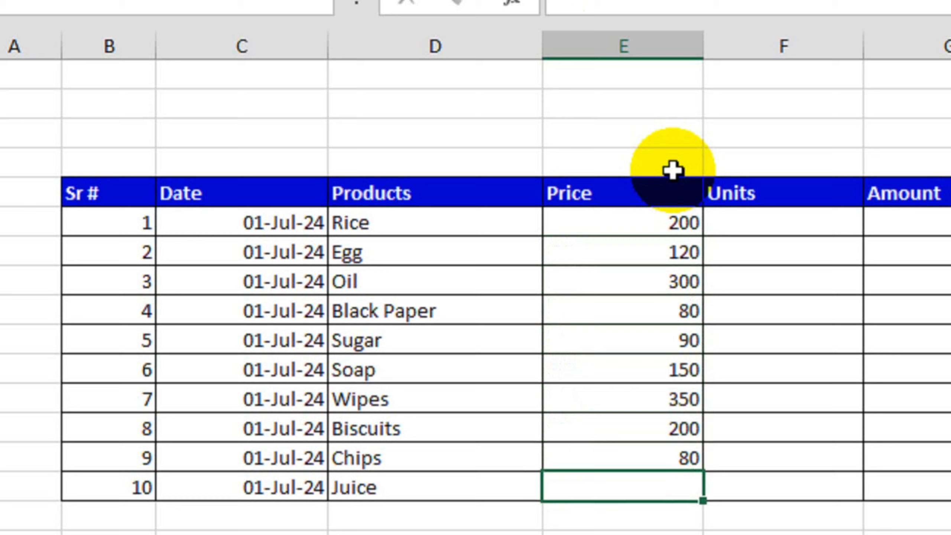
type("100")
key("Return")
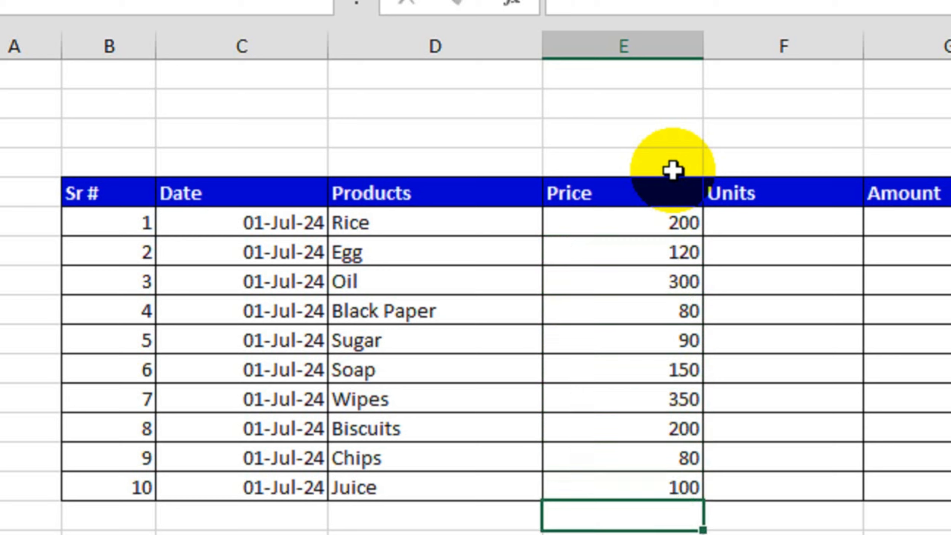
- Enter the units 6 Kg, 3 Doz, 5 Ltr, 6 Pak and 10 Kg for Rice, Egg, Oil, Black Paper and Sugar
left_click(809, 225)
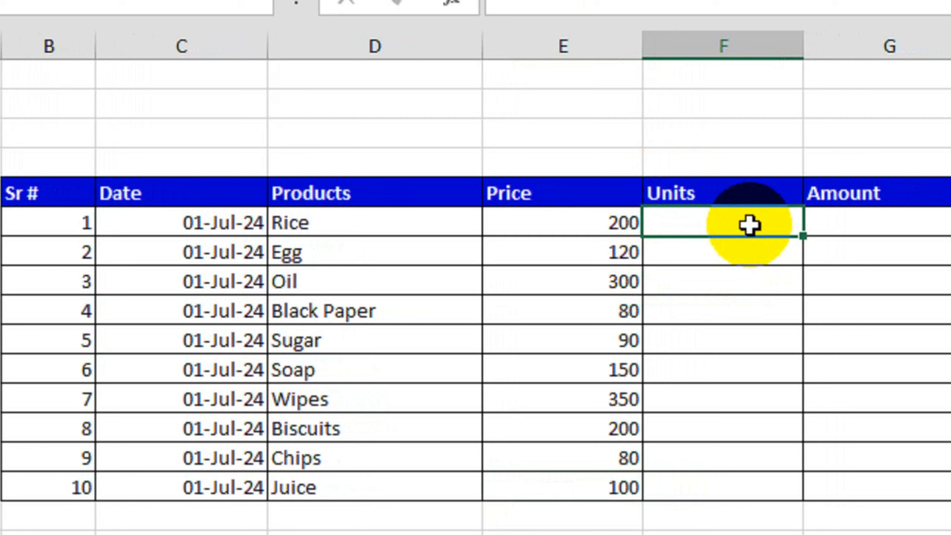
type("6 ")
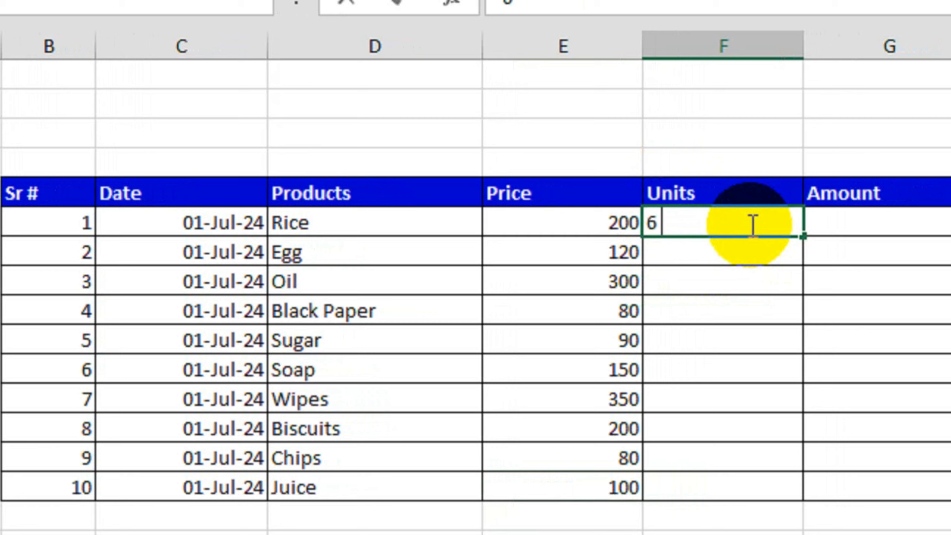
type("Kg")
key("Return")
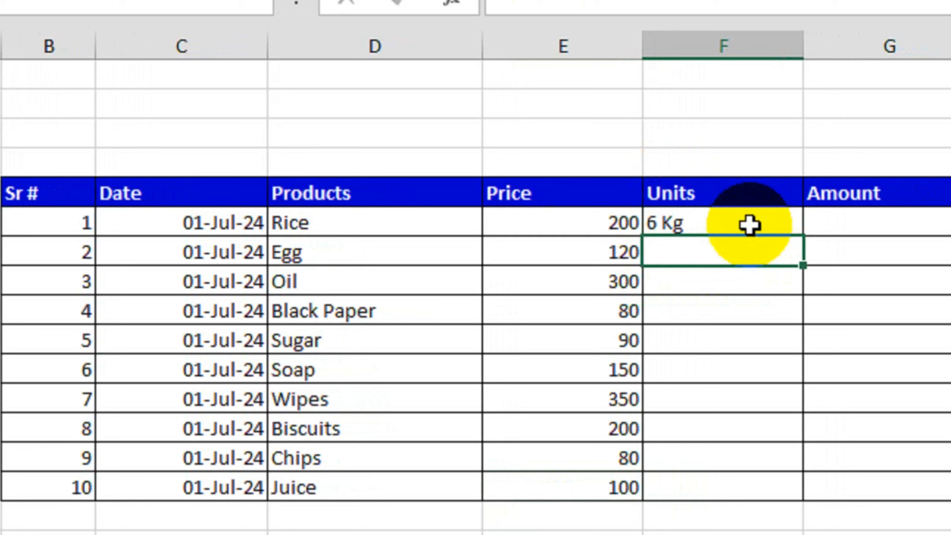
type("3 Doz")
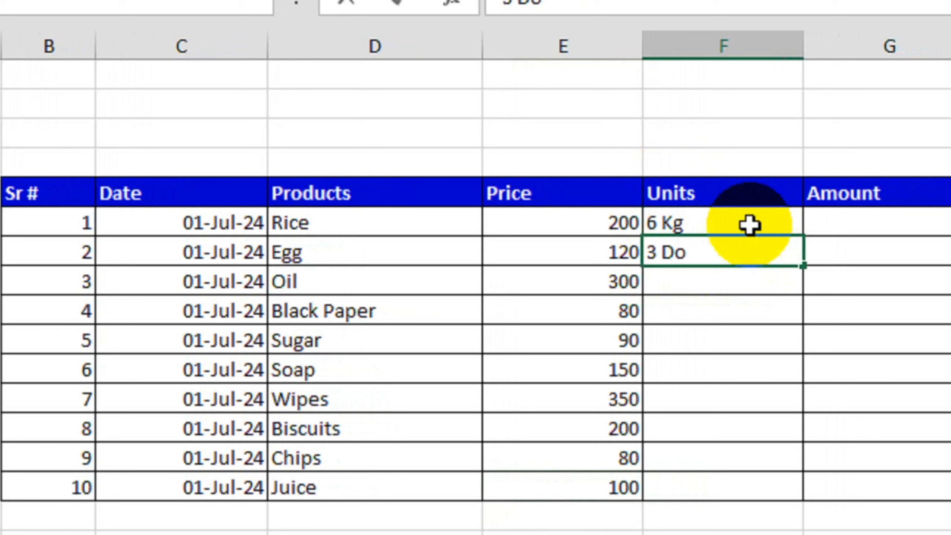
key("Return")
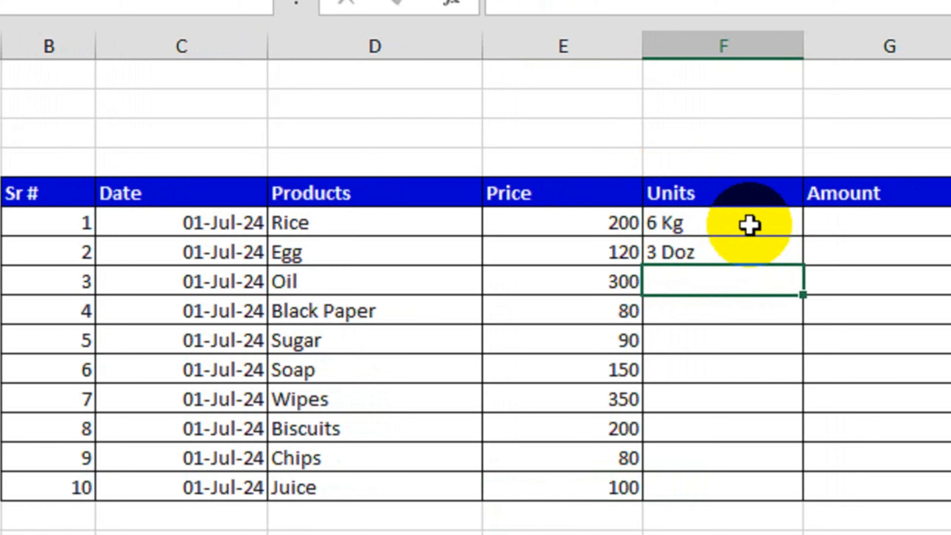
type("5 Ltr")
key("Return")
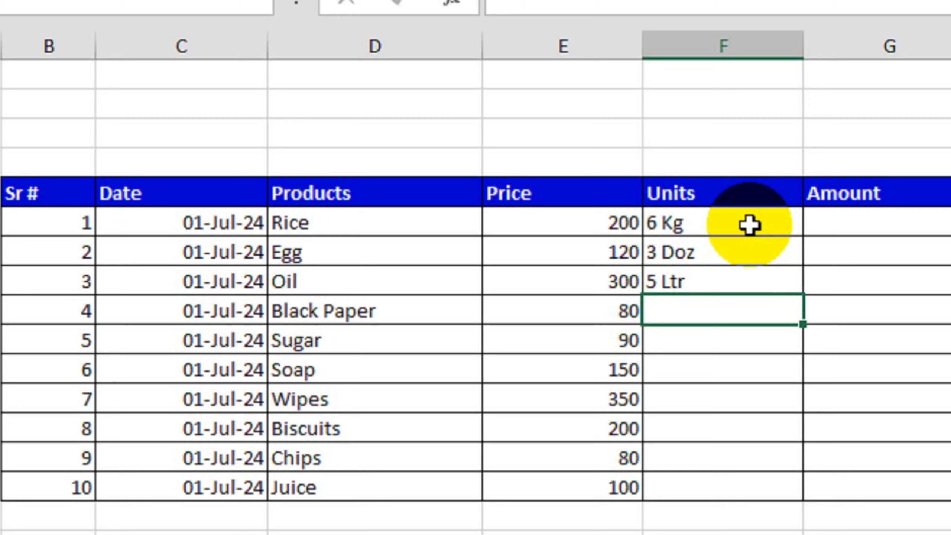
type("6 Pak")
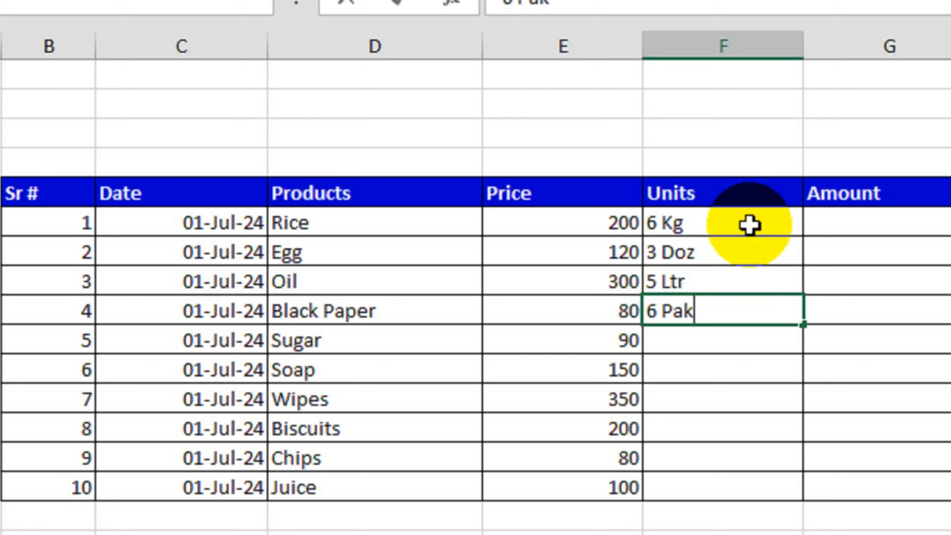
key("Return")
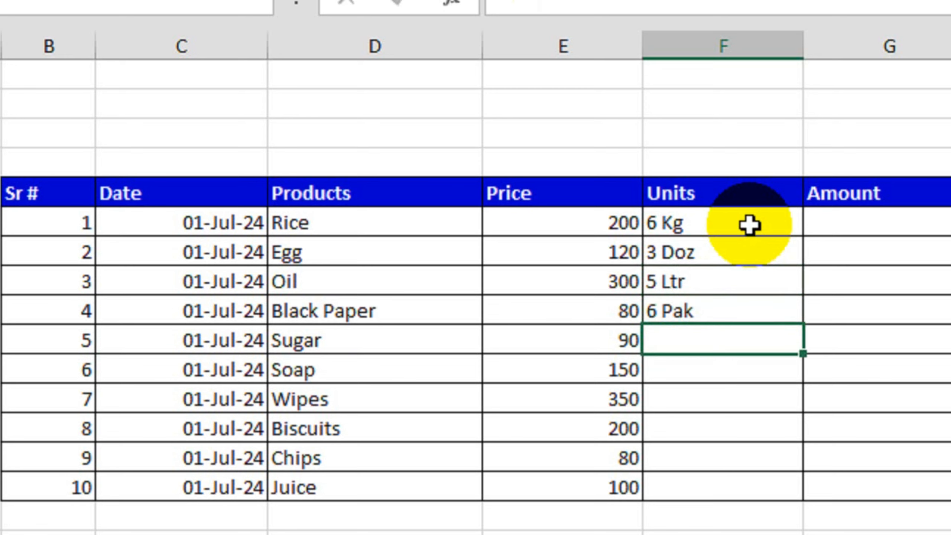
type("10 Kg")
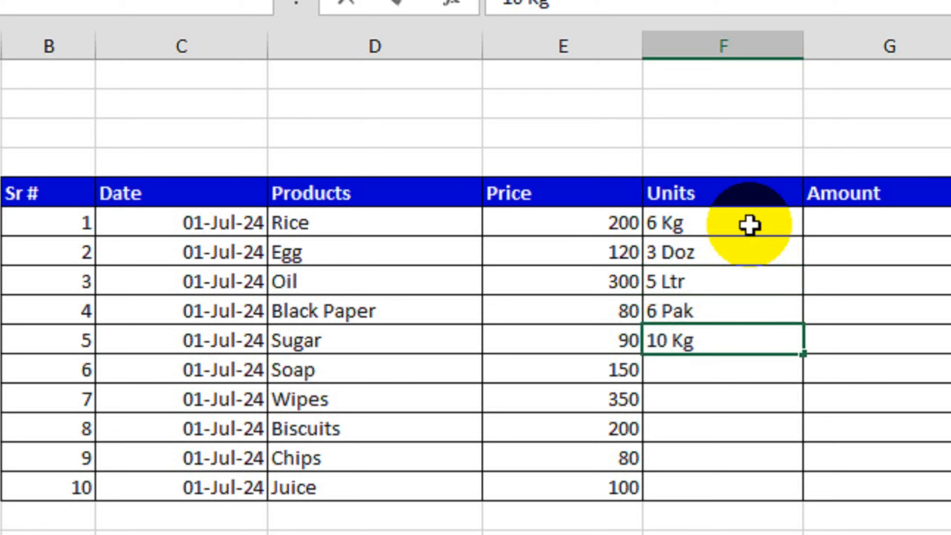
key("Return")
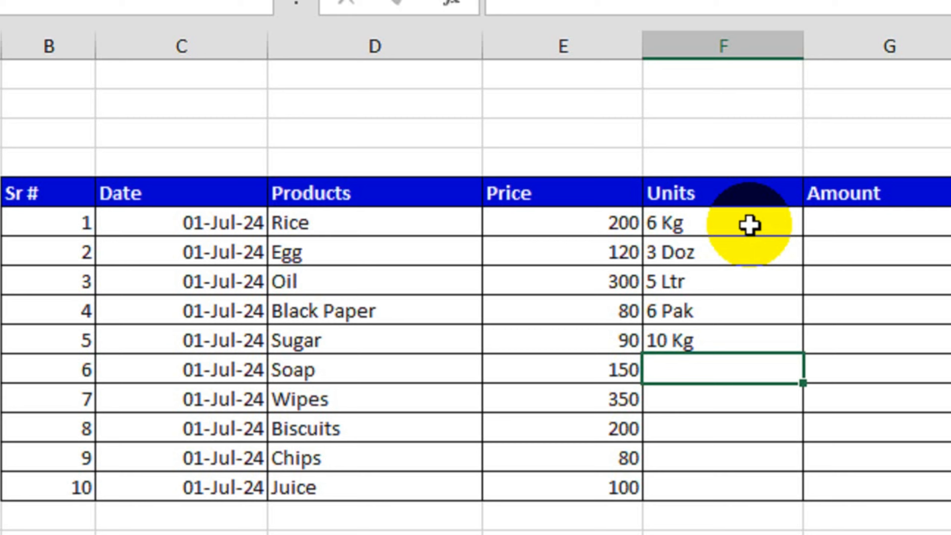
- Enter the units 5 Pcs, 6 Pak, 6 Pak, 8 Cot and 5 Cot for Soap, Wipes, Biscuits, Chips and Juice
type("5 Pcs")
key("Return")
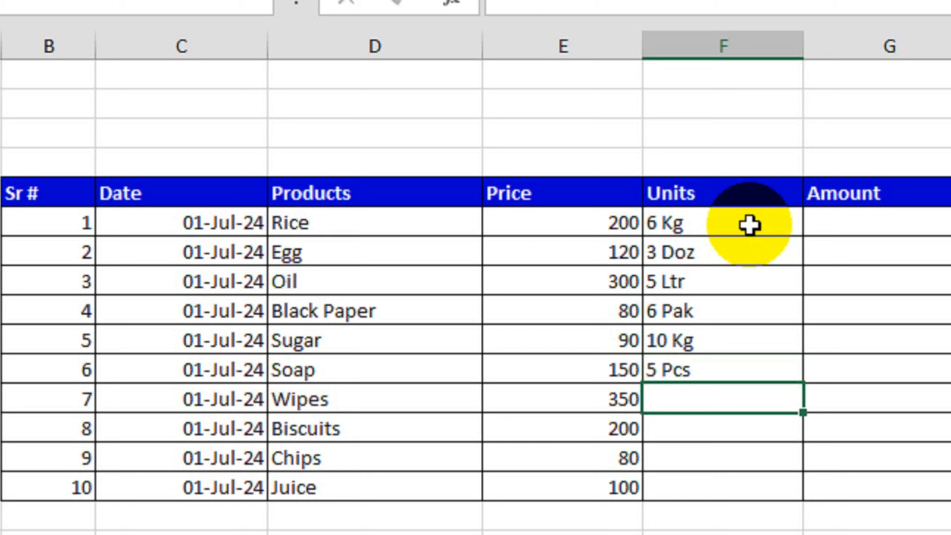
type("6 Pak")
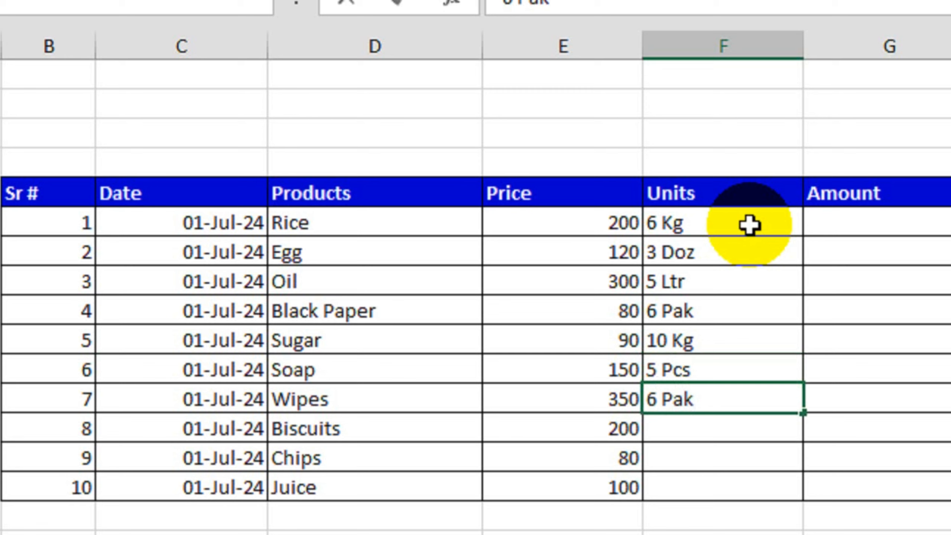
key("Return")
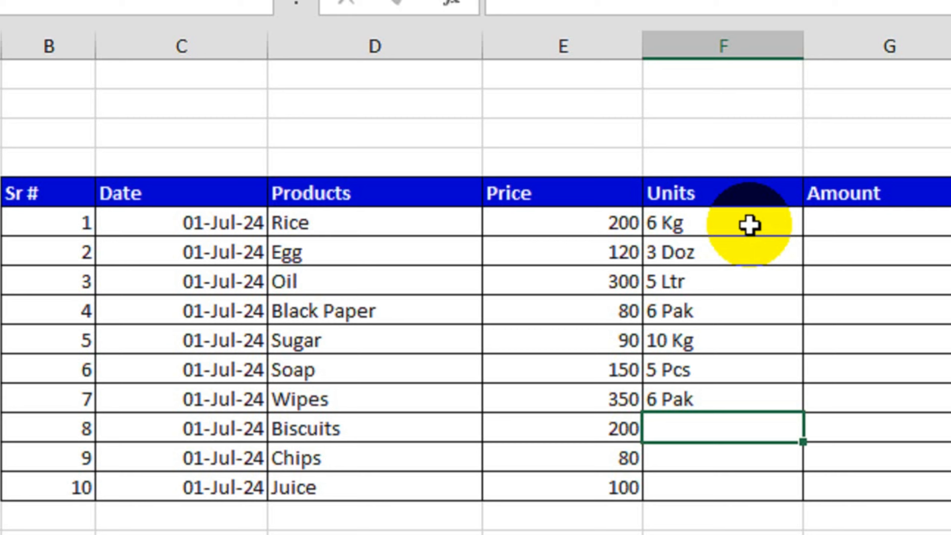
type("6 Pak")
key("Return")
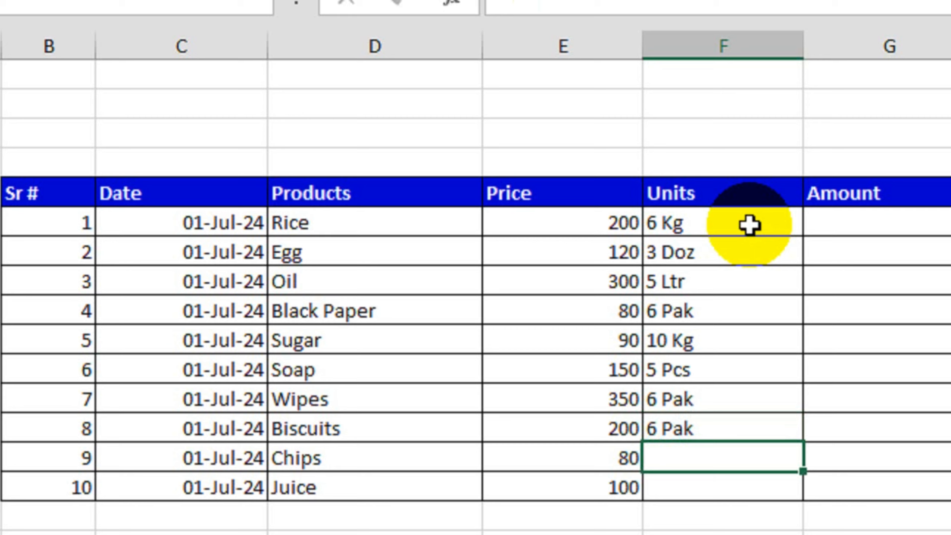
type("8 Cot")
key("Return")
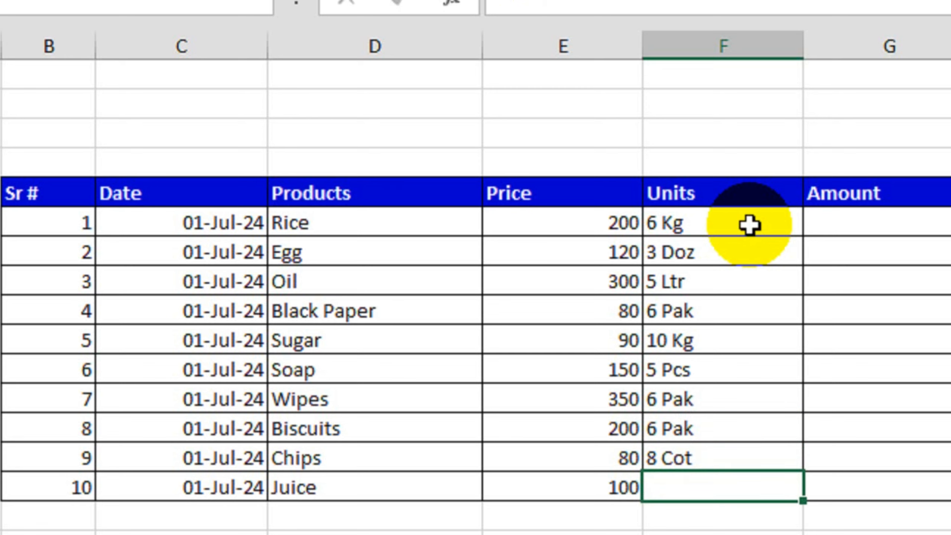
type("5 Cot")
key("Return")
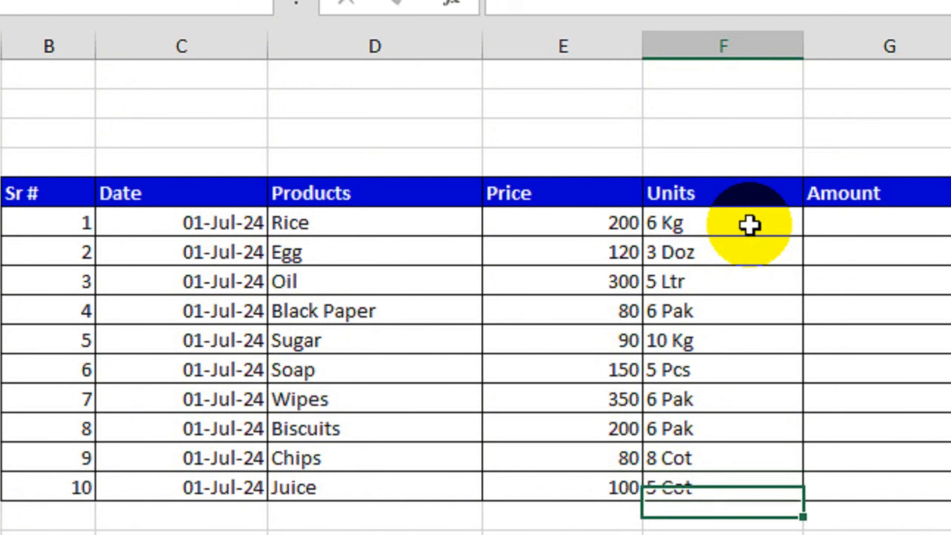
- Try to calculate the Rice amount in G12 by multiplying price by units with =E12*F12
left_click(855, 225)
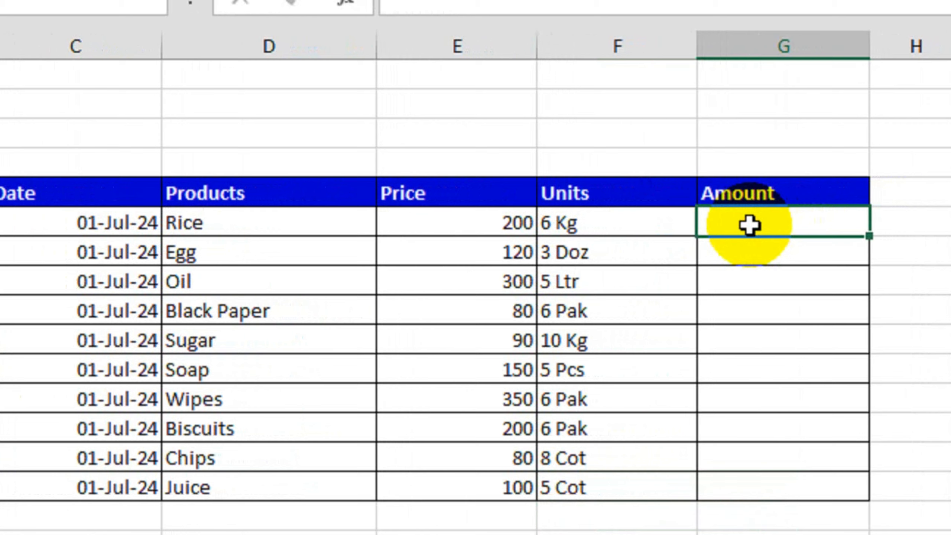
type("=")
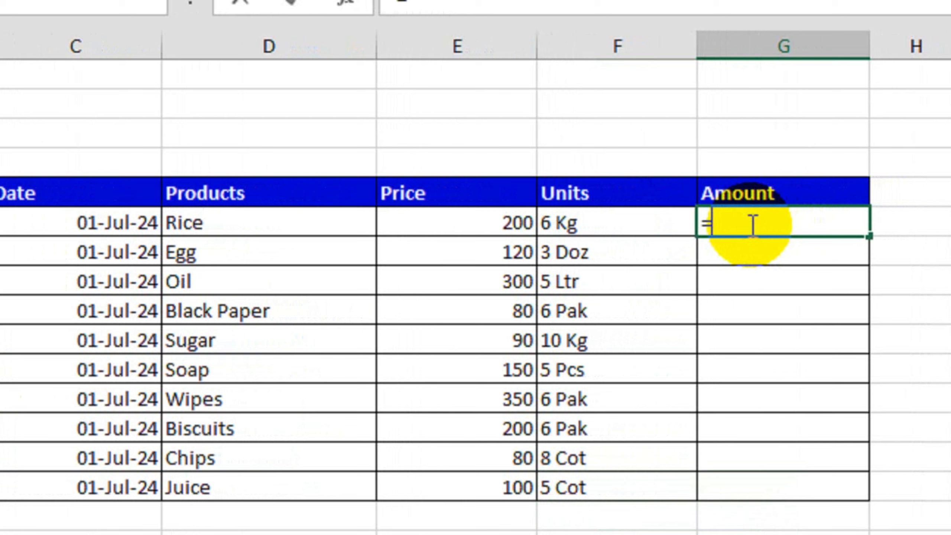
left_click(474, 224)
type("*")
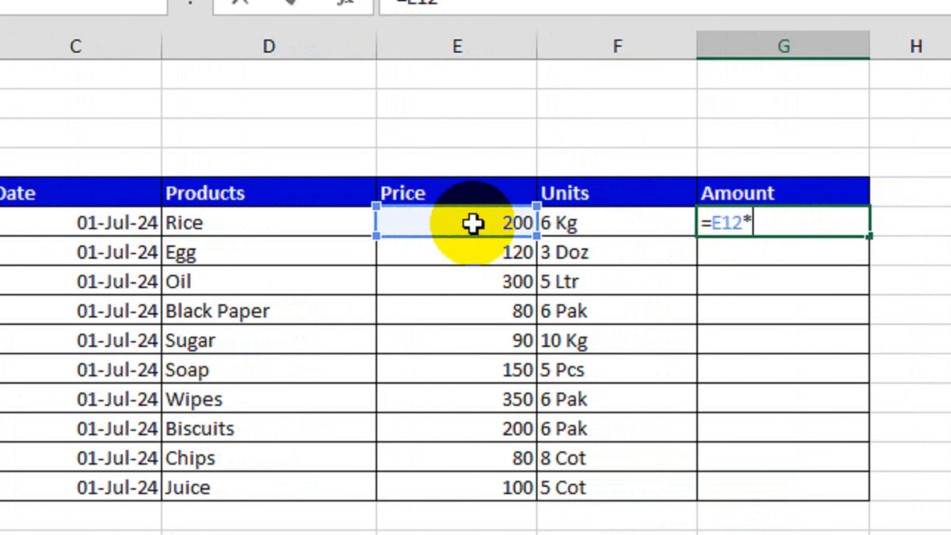
left_click(578, 224)
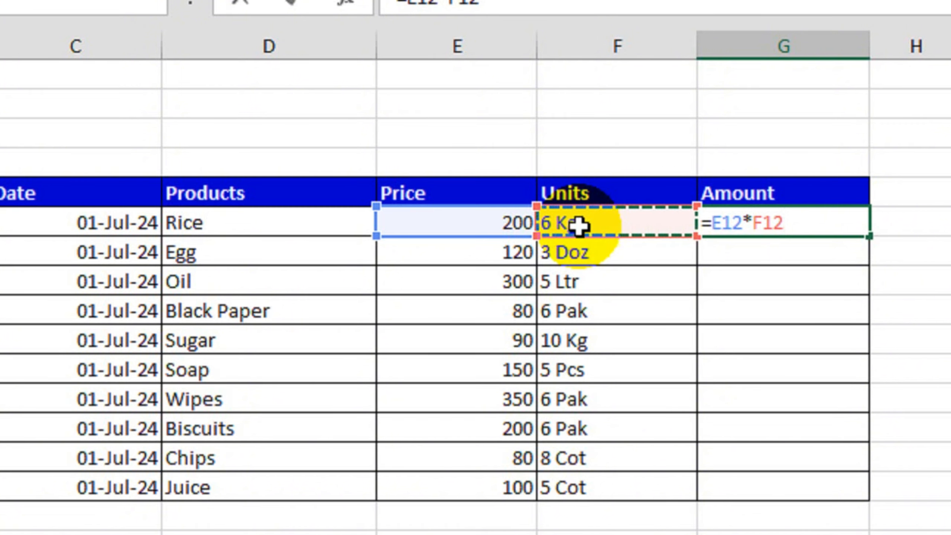
key("Return")
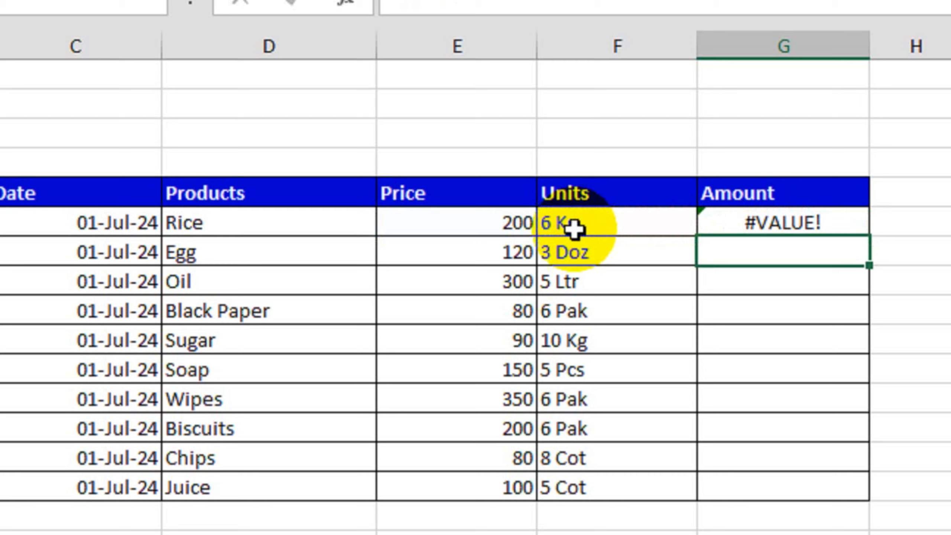
- Clear the multiplication formula from the Rice row's Amount cell
left_click(584, 229)
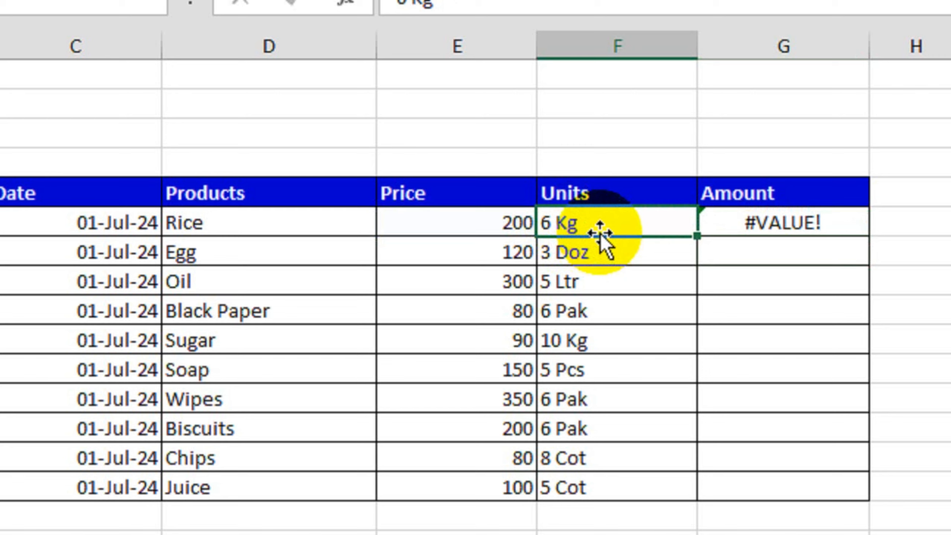
left_click(730, 222)
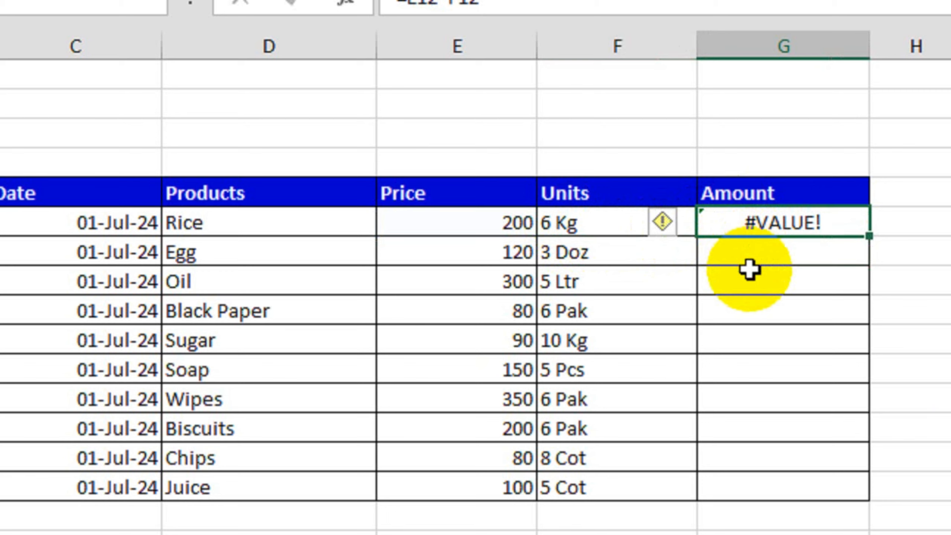
key("Delete")
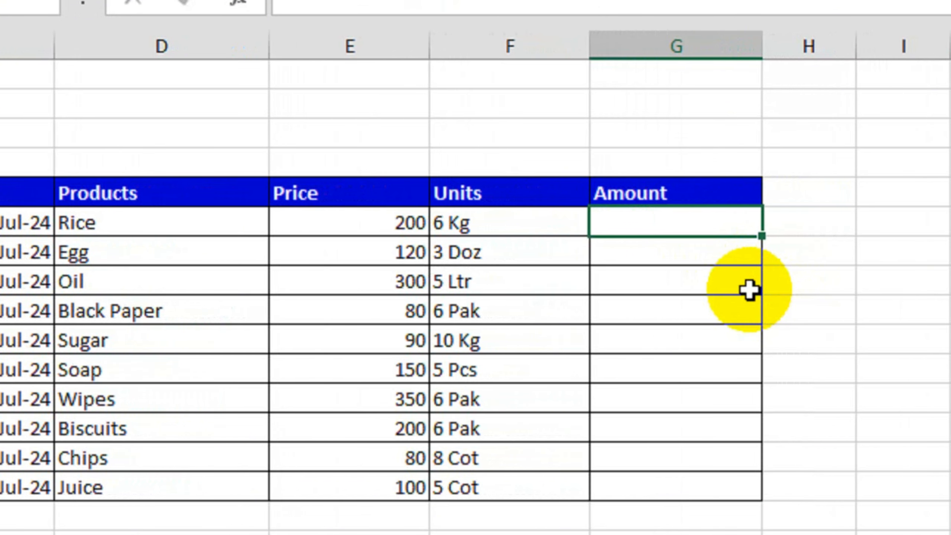
- Start the Rice row's amount formula in G12 as =VALUE(LEFT(F12,FIND( to extract the number from the units text
type("=value")
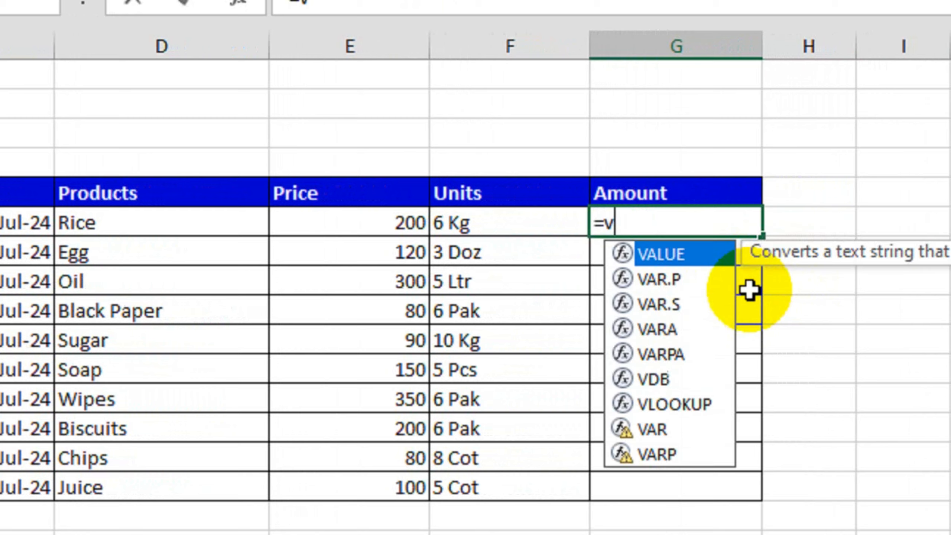
key("Tab")
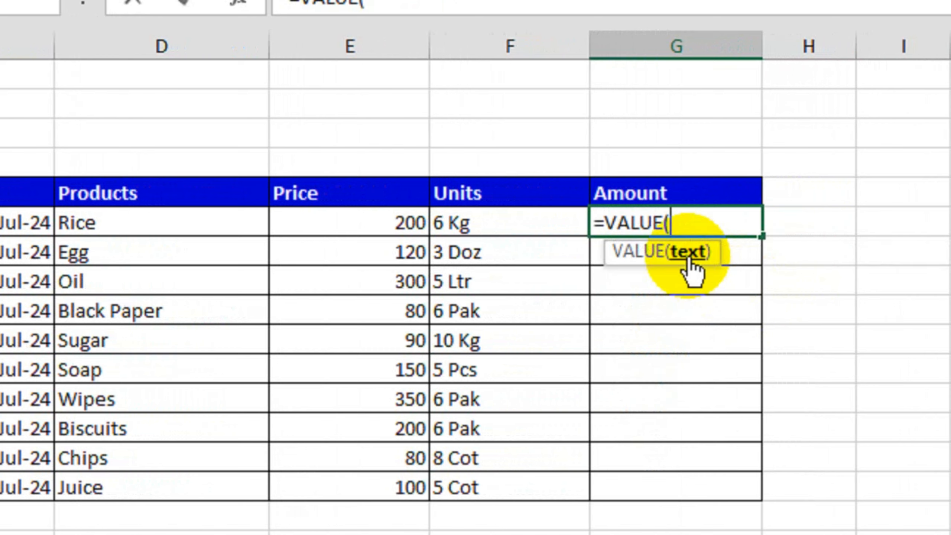
type("left")
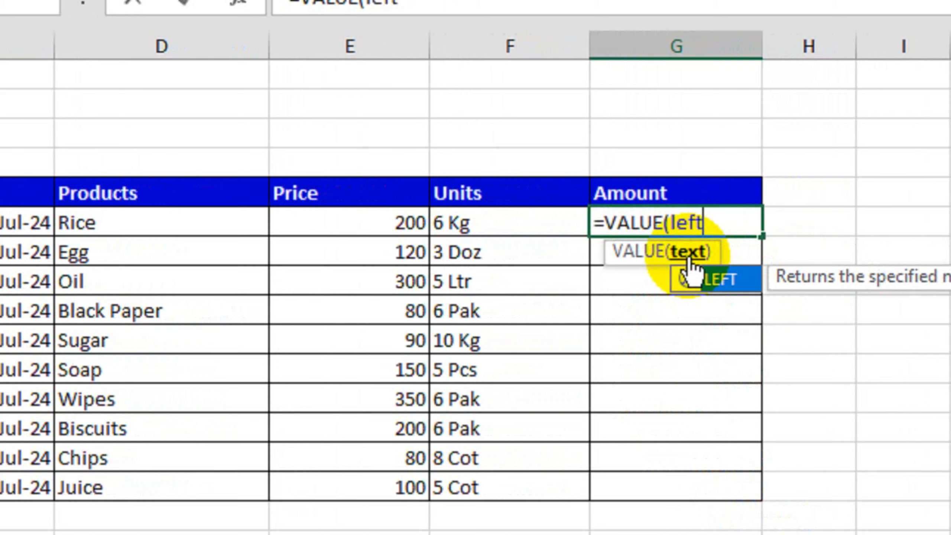
double_click(676, 278)
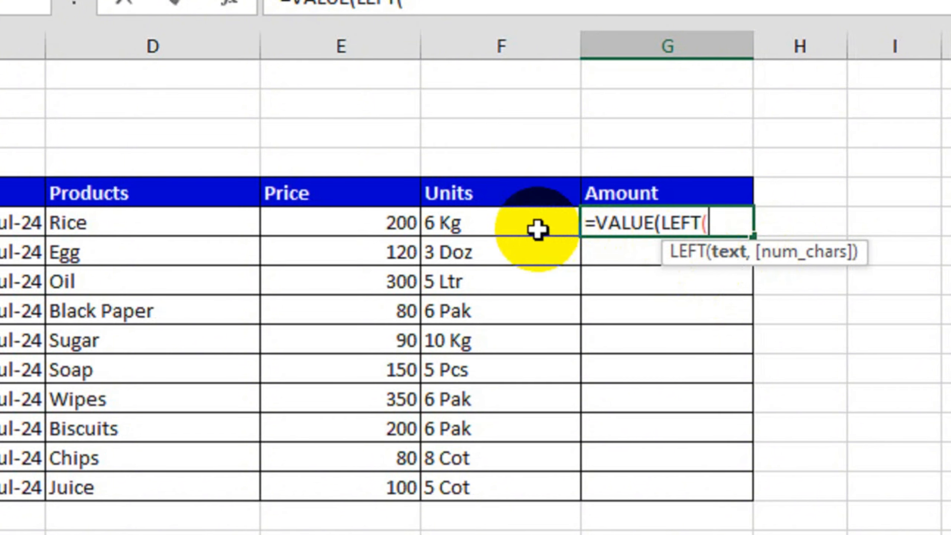
left_click(527, 225)
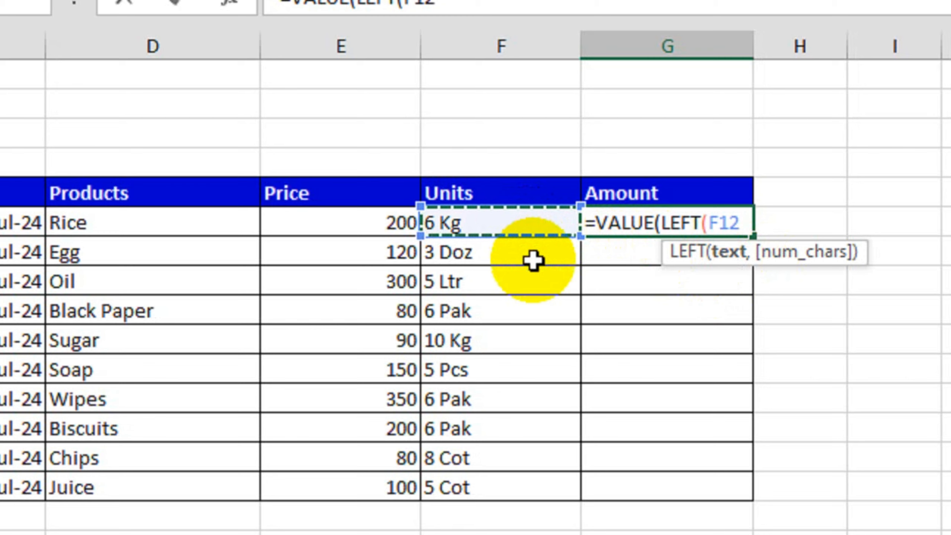
type(",")
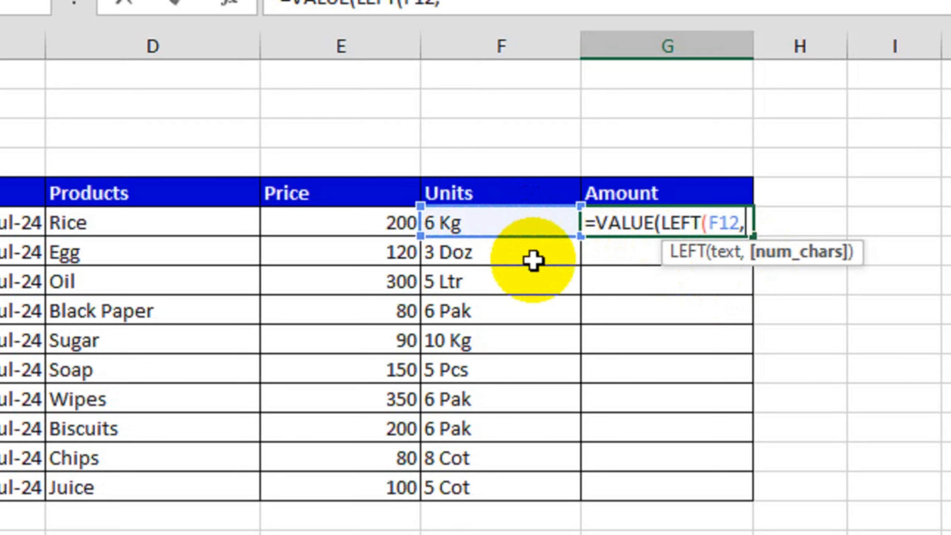
type("find")
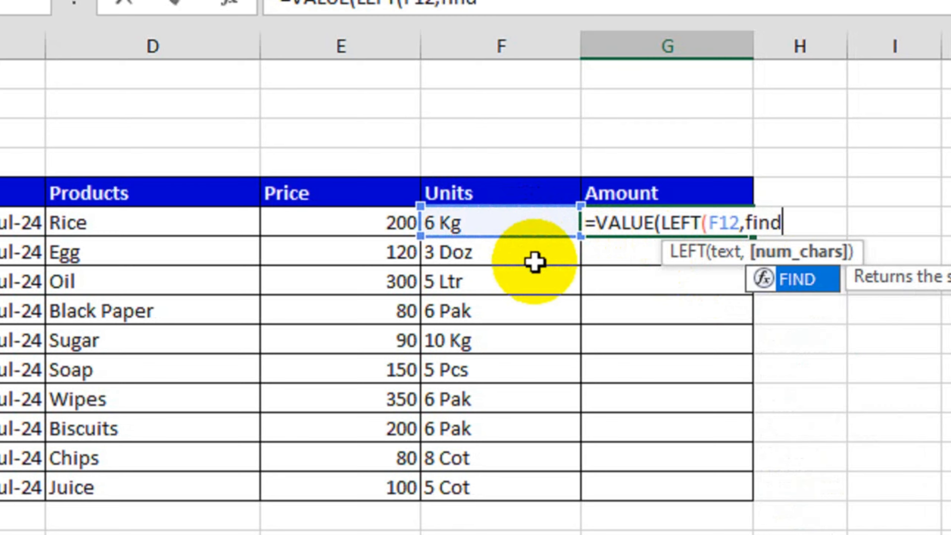
key("Tab")
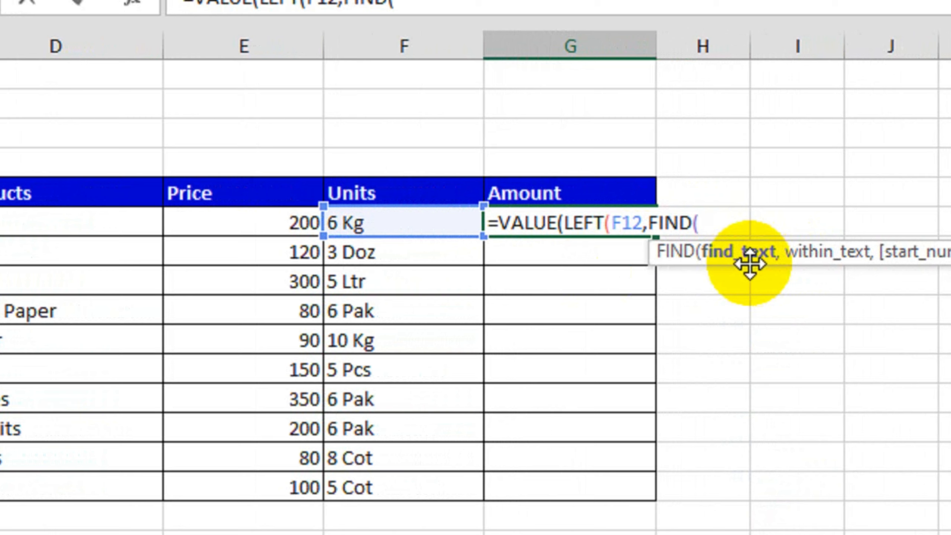
- Complete the FIND function with empty quotes "" as the text to find and F12 as the text searched
type("\"\",")
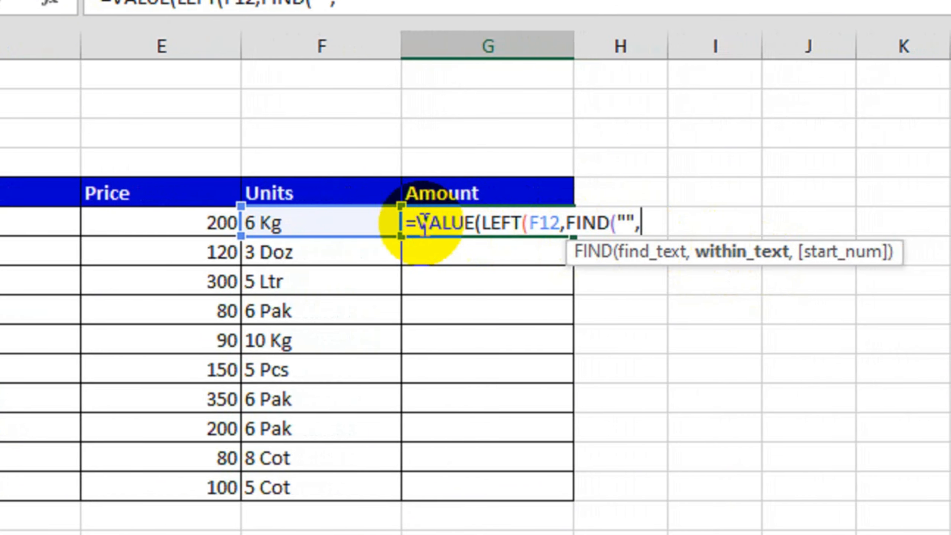
left_click(345, 217)
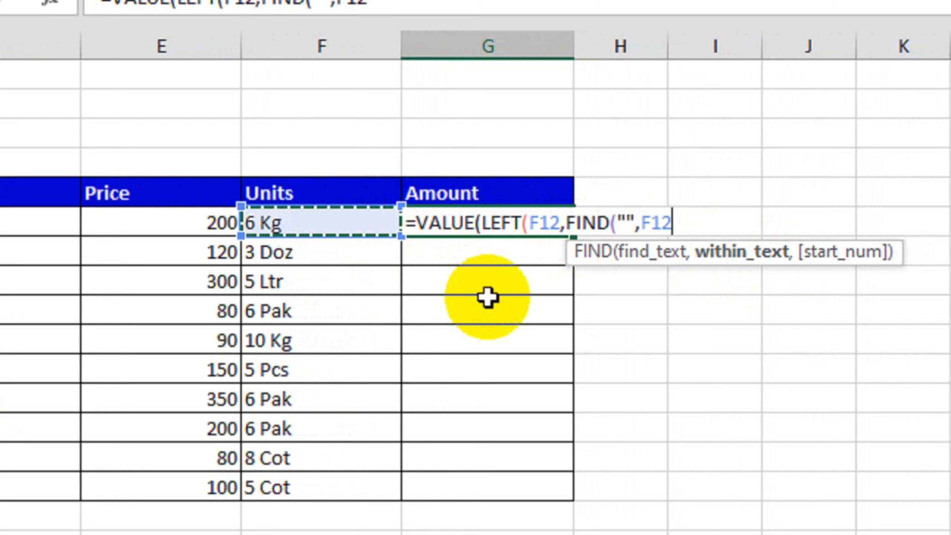
key("BackSpace")
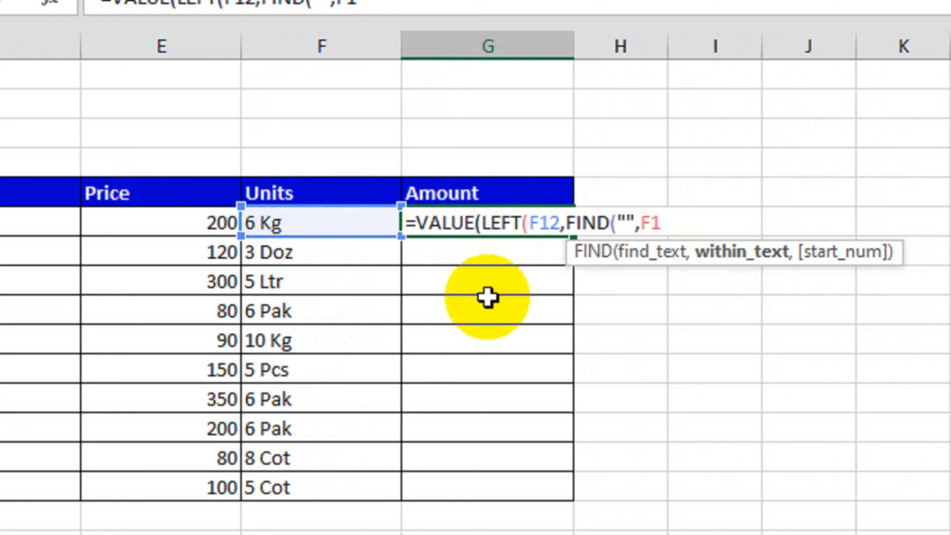
key("BackSpace")
key("BackSpace")
key("BackSpace")
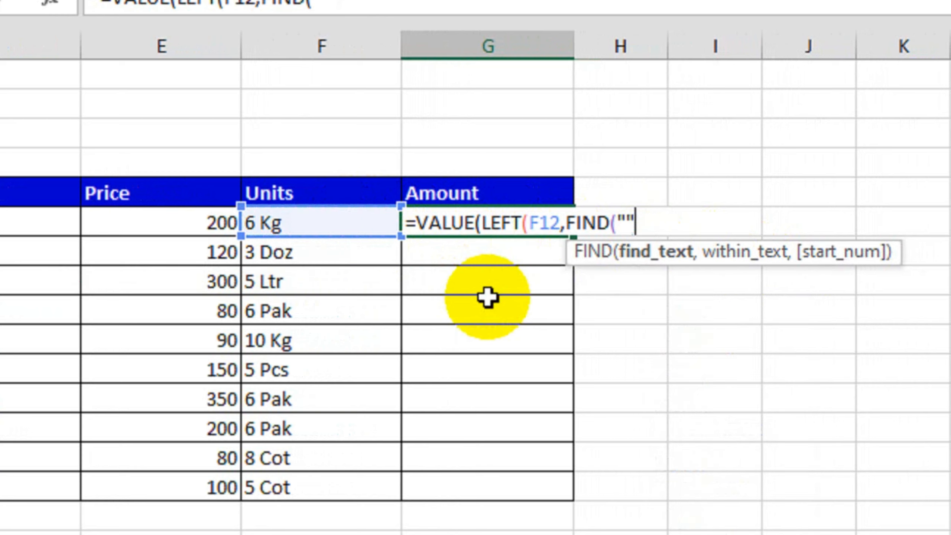
type(",")
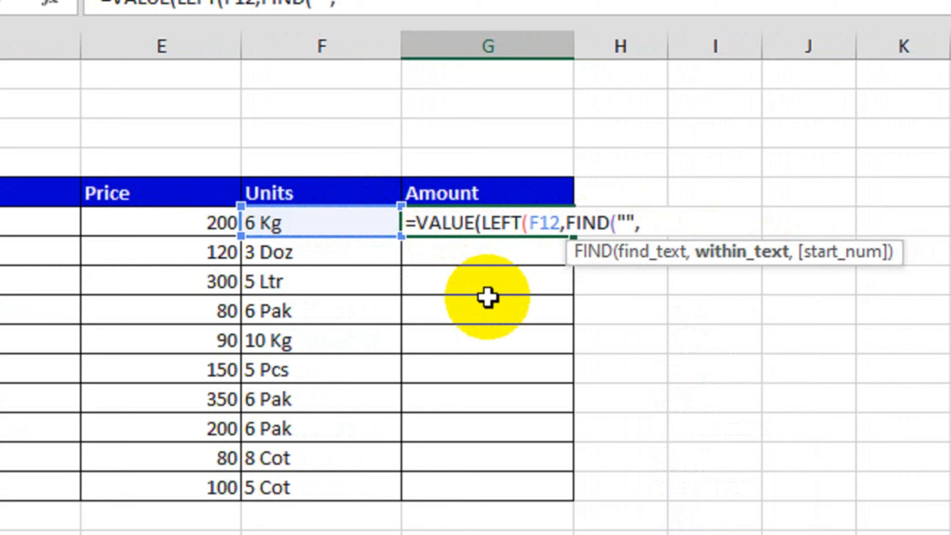
left_click(352, 221)
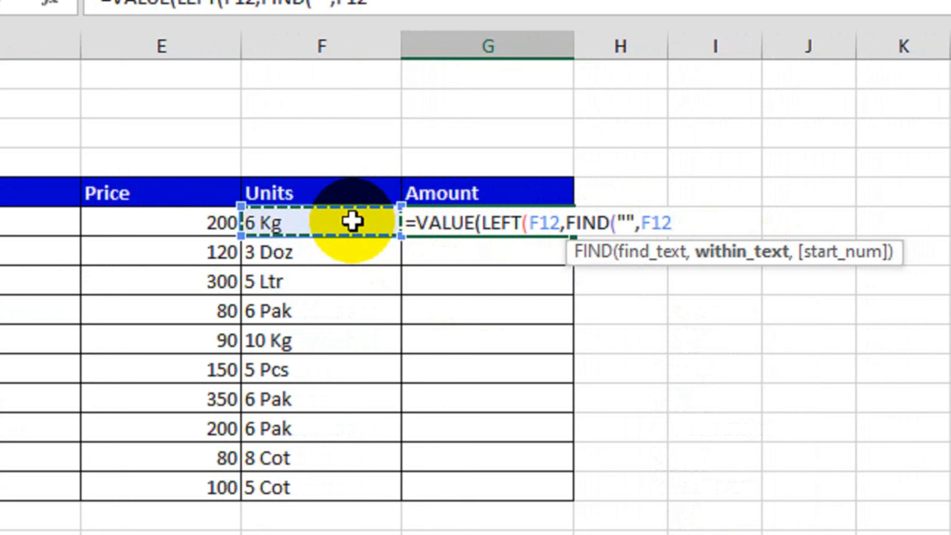
type(")")
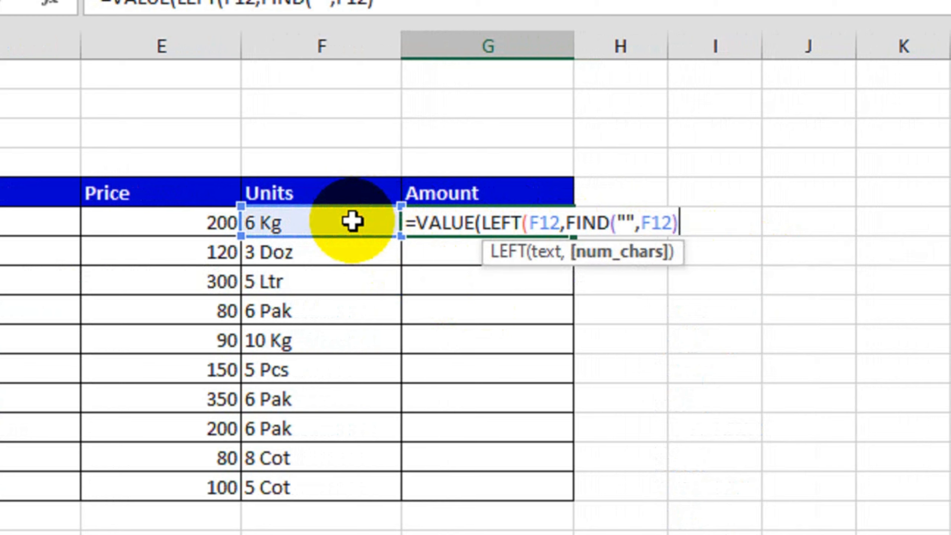
- Subtract 1 from the FIND result, close LEFT, multiply by E12 and enter the formula with Excel's suggested closing parenthesis
type("-1)*")
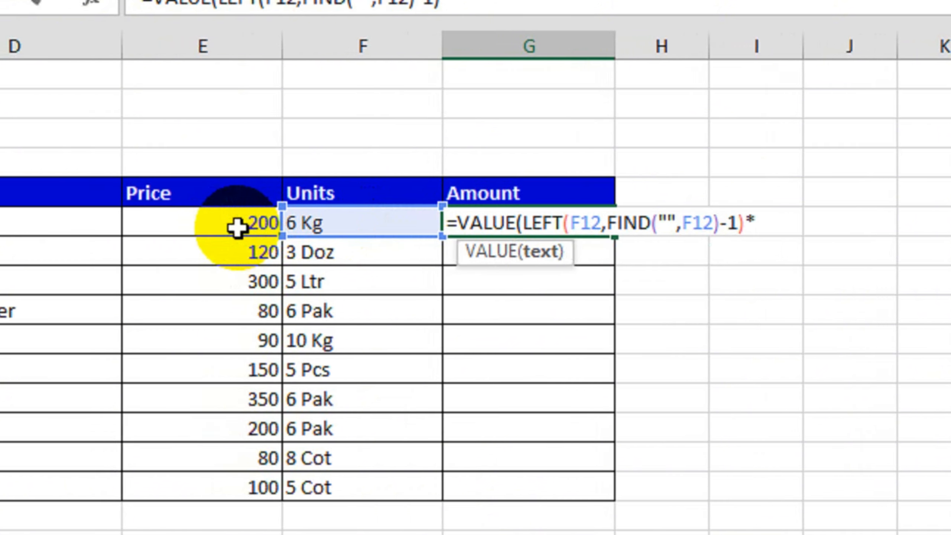
left_click(246, 227)
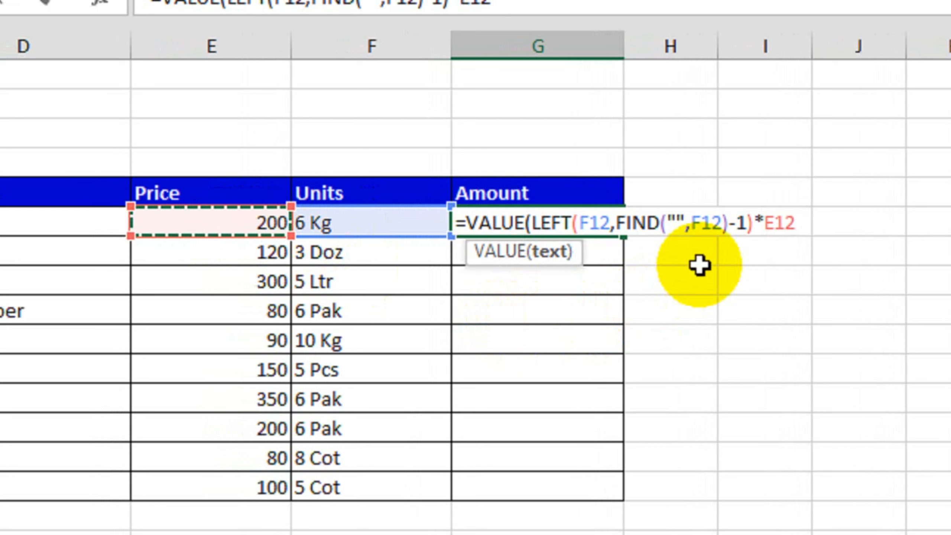
key("Return")
key("Return")
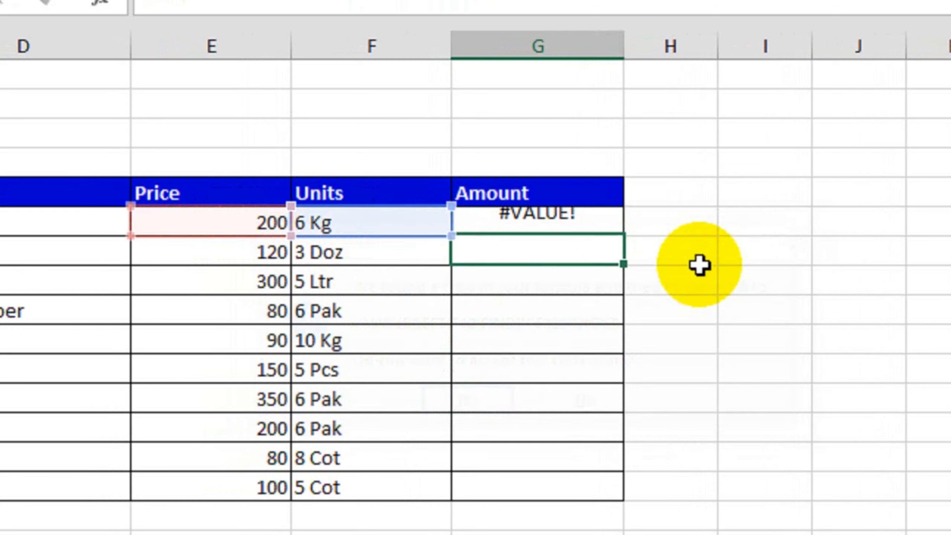
- Correct the Rice amount formula in G12 to =VALUE(LEFT(F12,FIND(" ",F12)-1))*E12
double_click(580, 222)
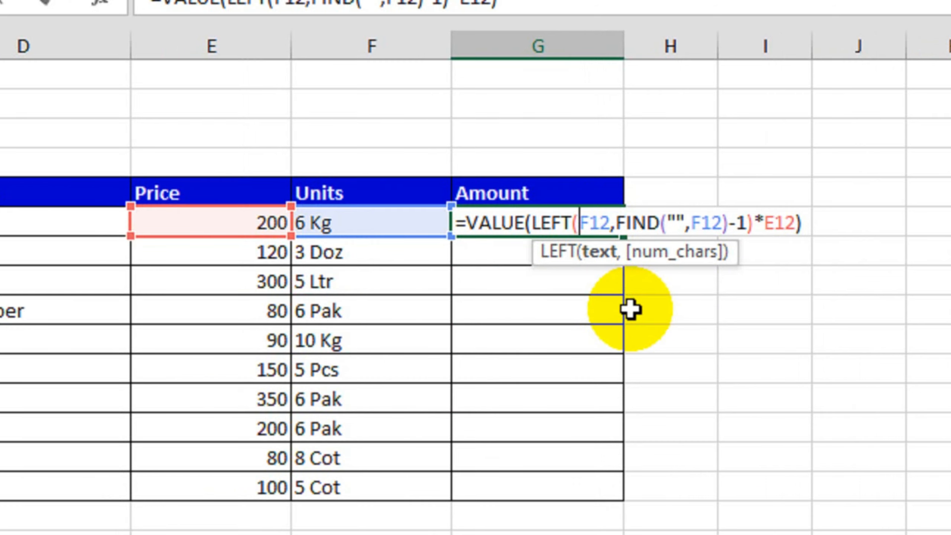
left_click(602, 253)
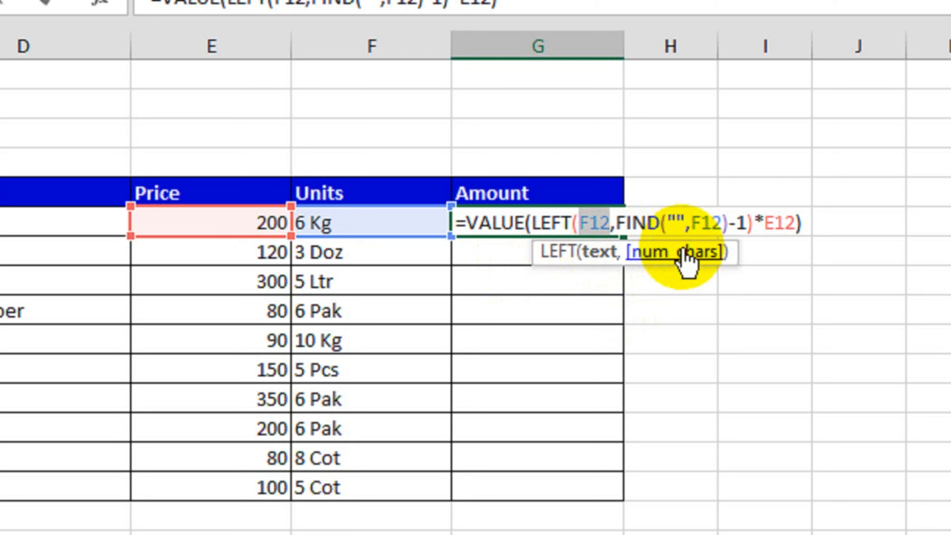
left_click(674, 223)
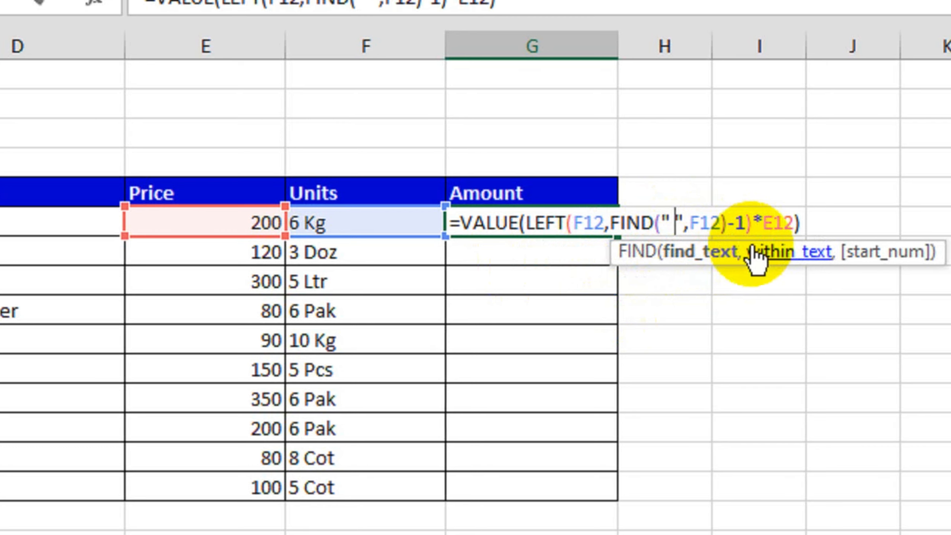
left_click(761, 224)
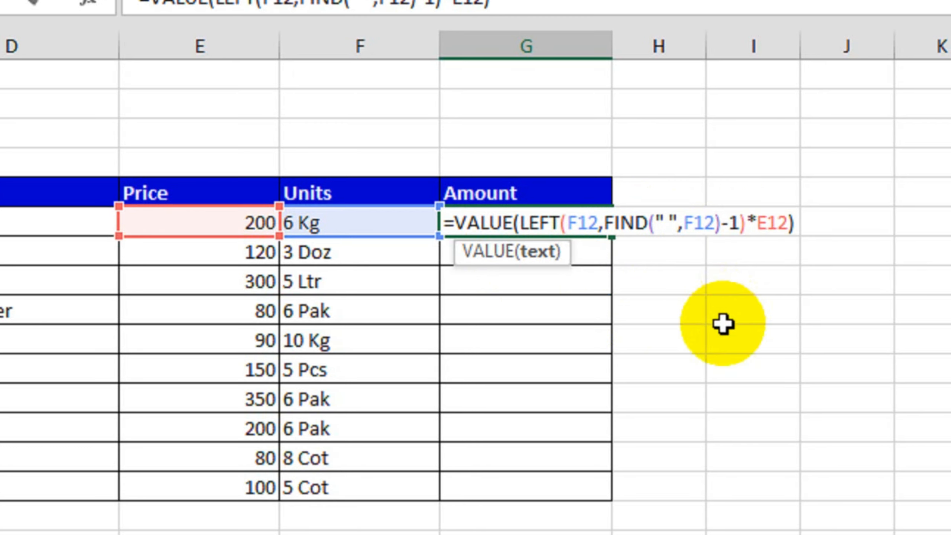
type(")")
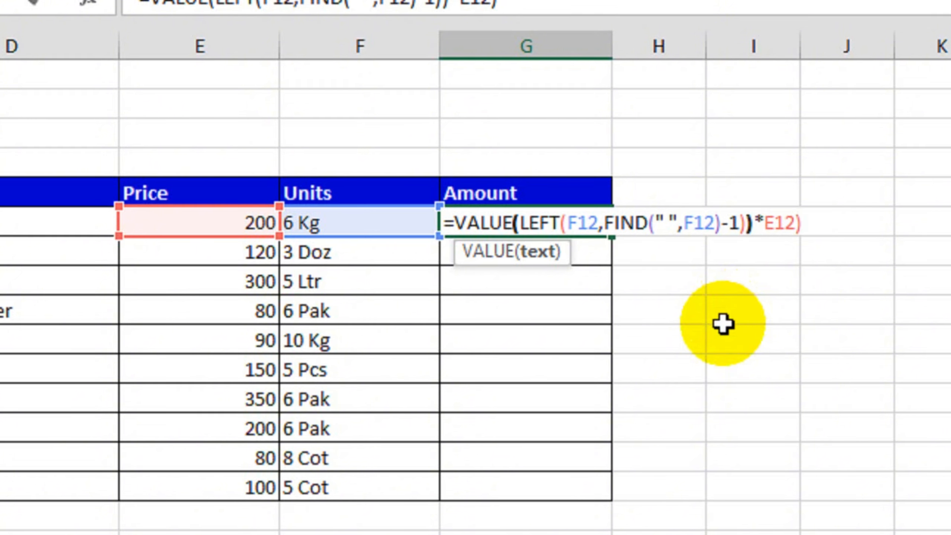
left_click(802, 224)
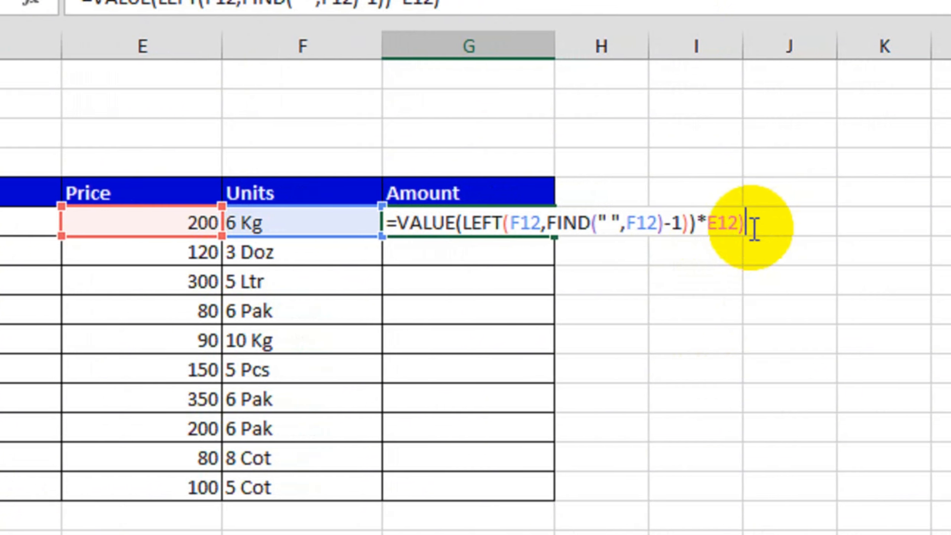
key("BackSpace")
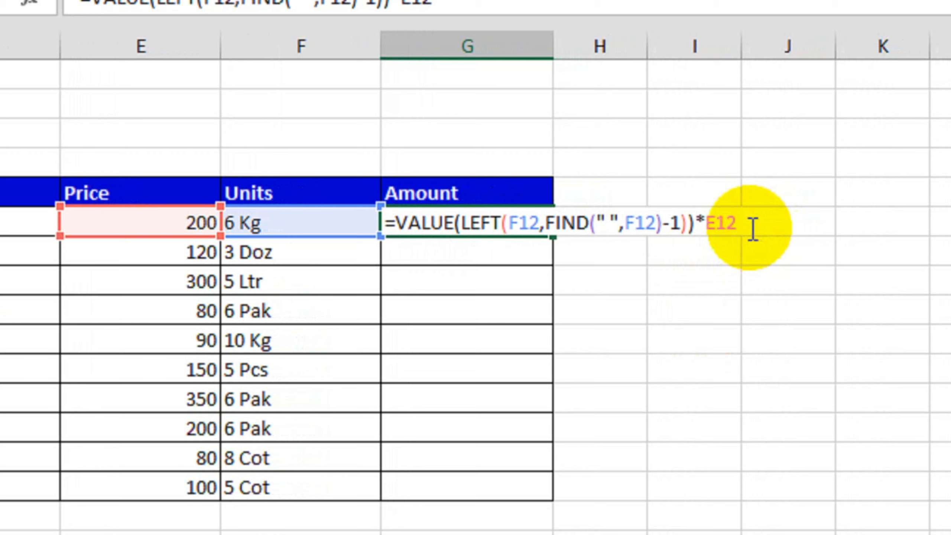
key("Return")
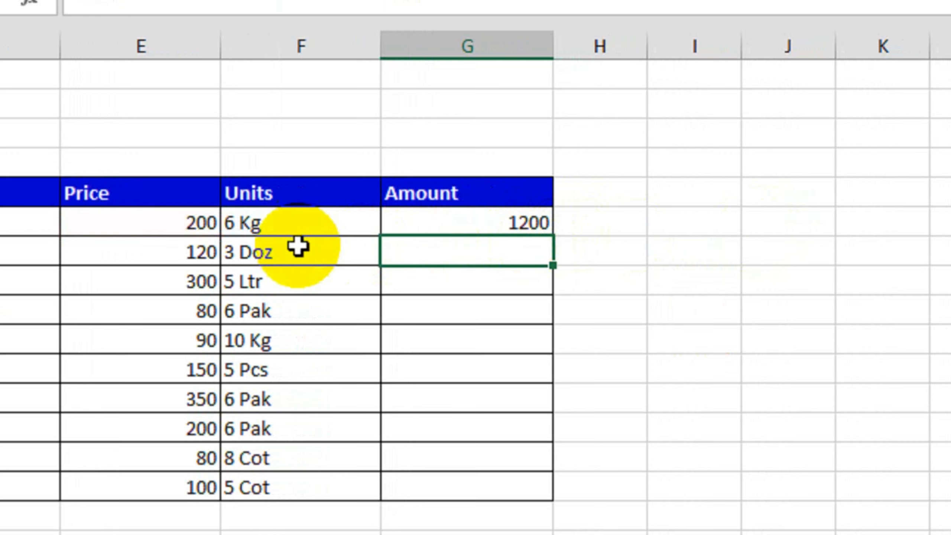
- Fill the Rice amount formula from G12 down through the Juice row and review the formula in G12
left_click(195, 225)
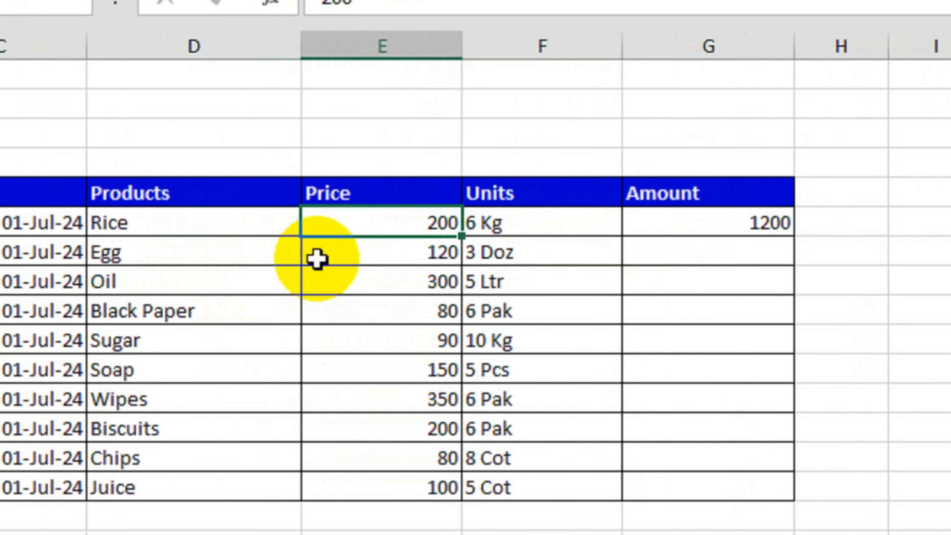
left_click(494, 222)
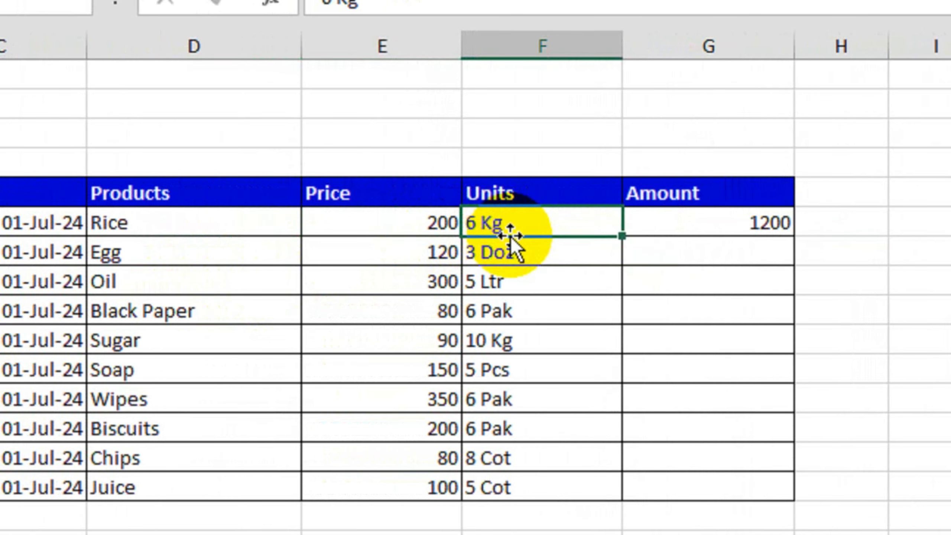
left_click(679, 222)
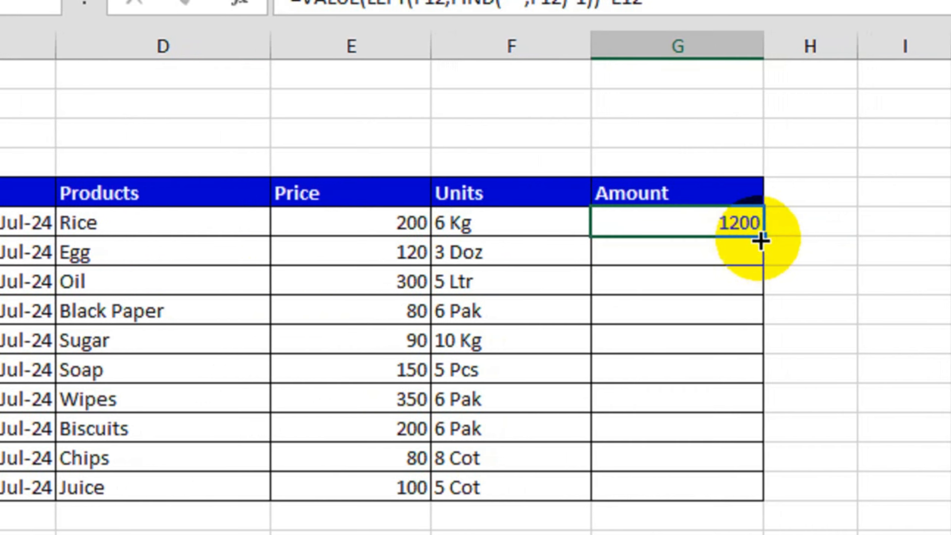
left_click_drag(791, 236, 782, 471)
left_click_drag(741, 443, 736, 464)
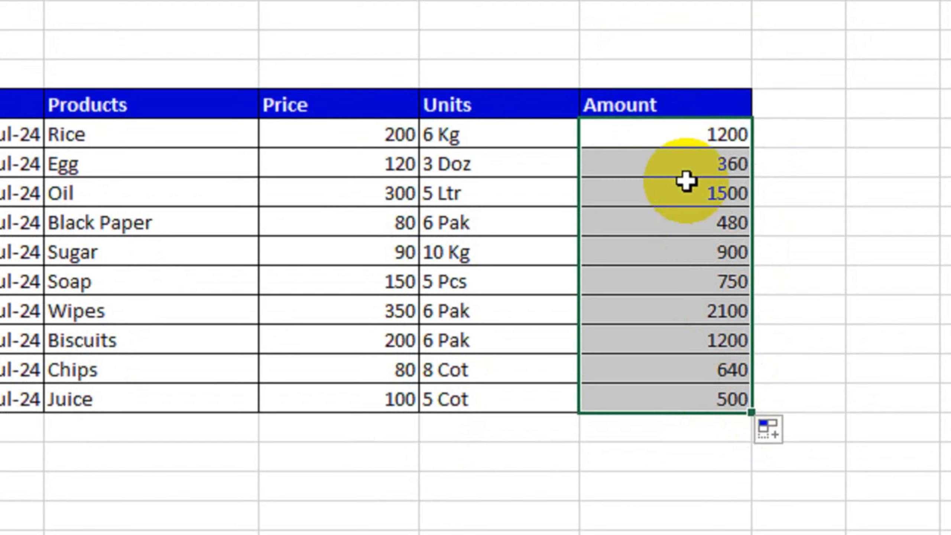
double_click(684, 133)
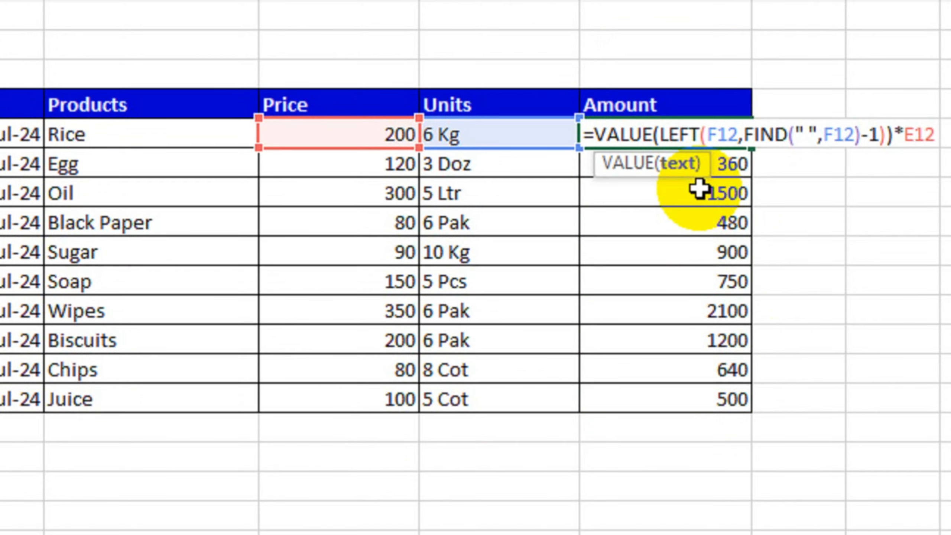
key("Return")
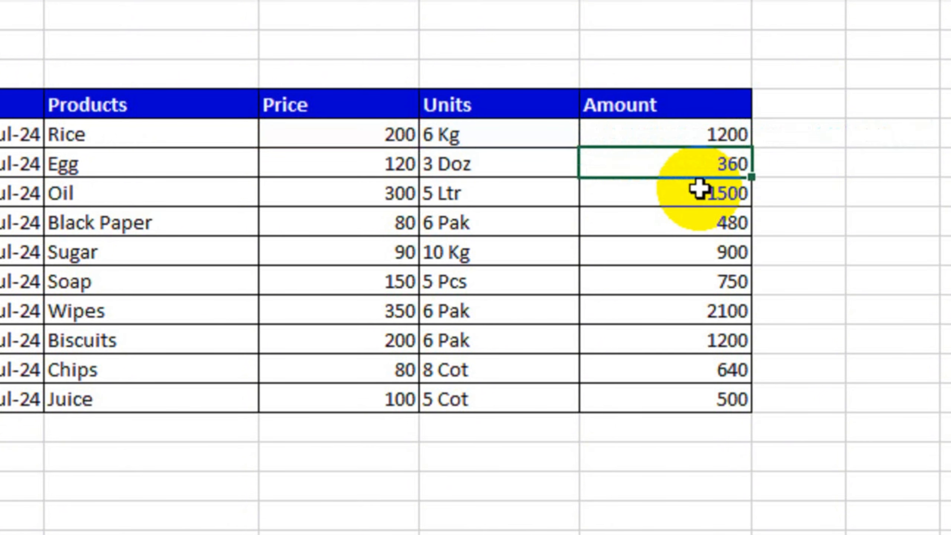